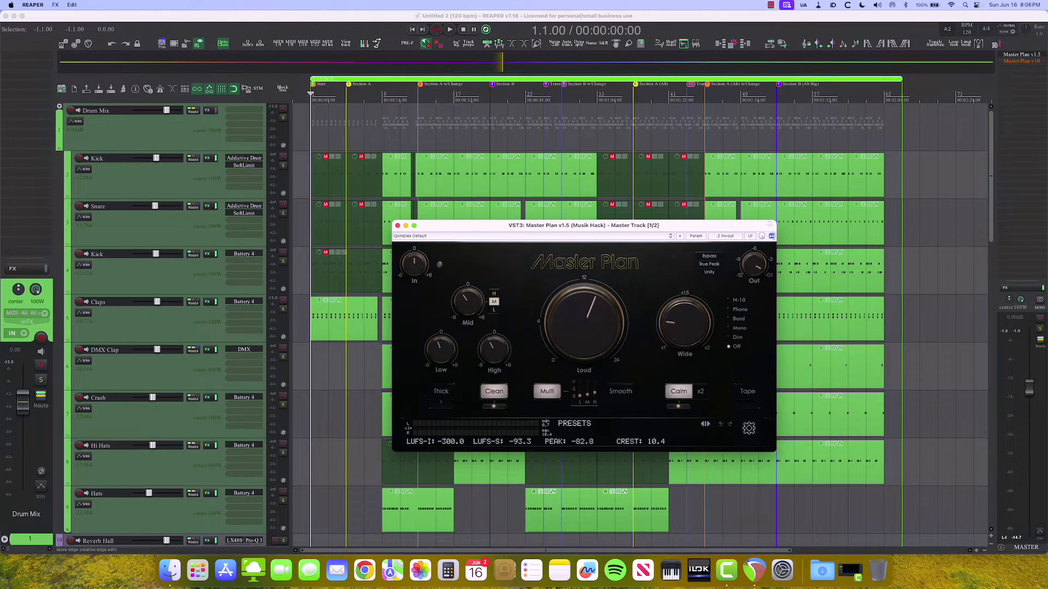
# - Bypass Master Plan v1.5 on the master track and audition the unprocessed song from the start
pyautogui.click(772, 236)
pyautogui.press('space')
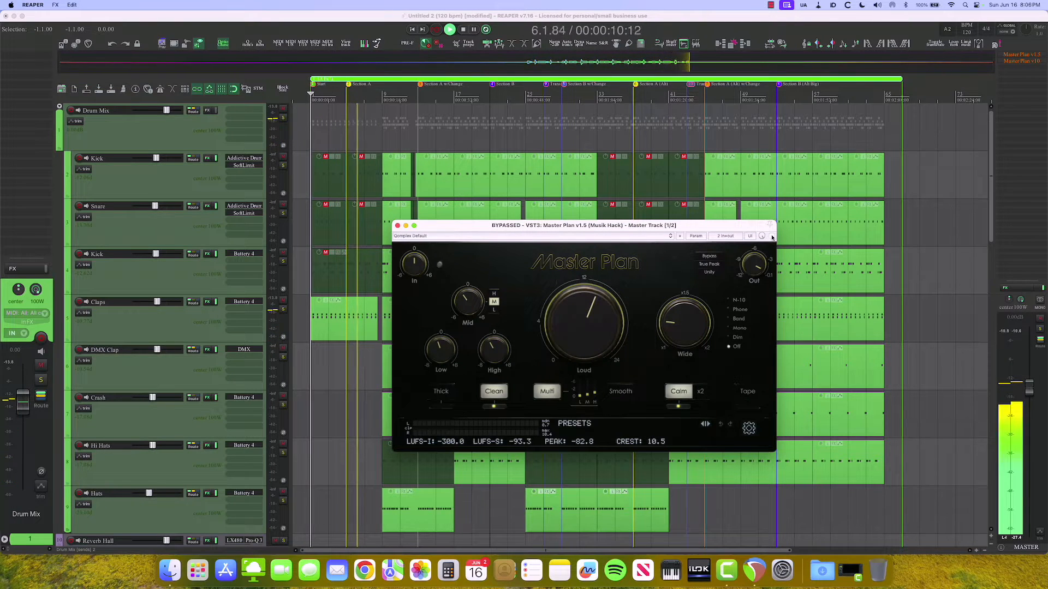
pyautogui.press('space')
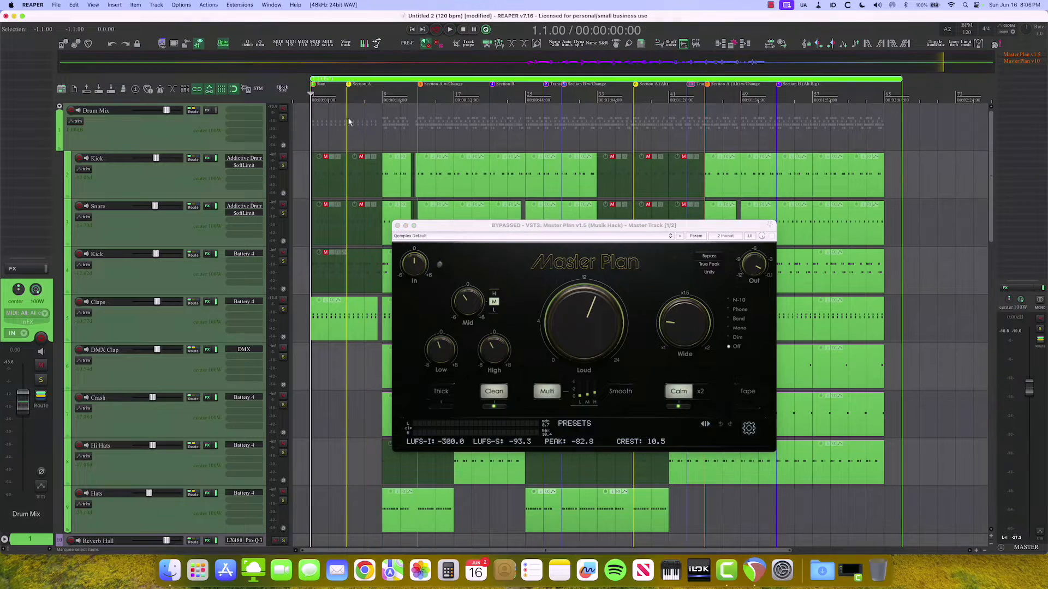
# - Re-enable Master Plan v1.5 on the master track and audition the processed song from the start
pyautogui.moveTo(761, 223); pyautogui.dragTo(757, 223)
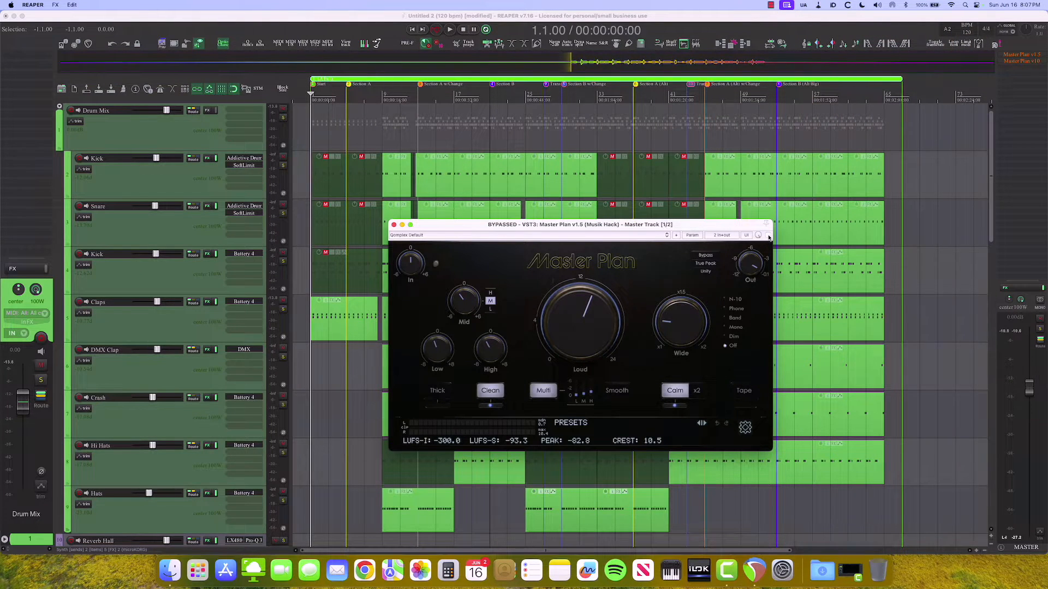
pyautogui.click(768, 236)
pyautogui.press('space')
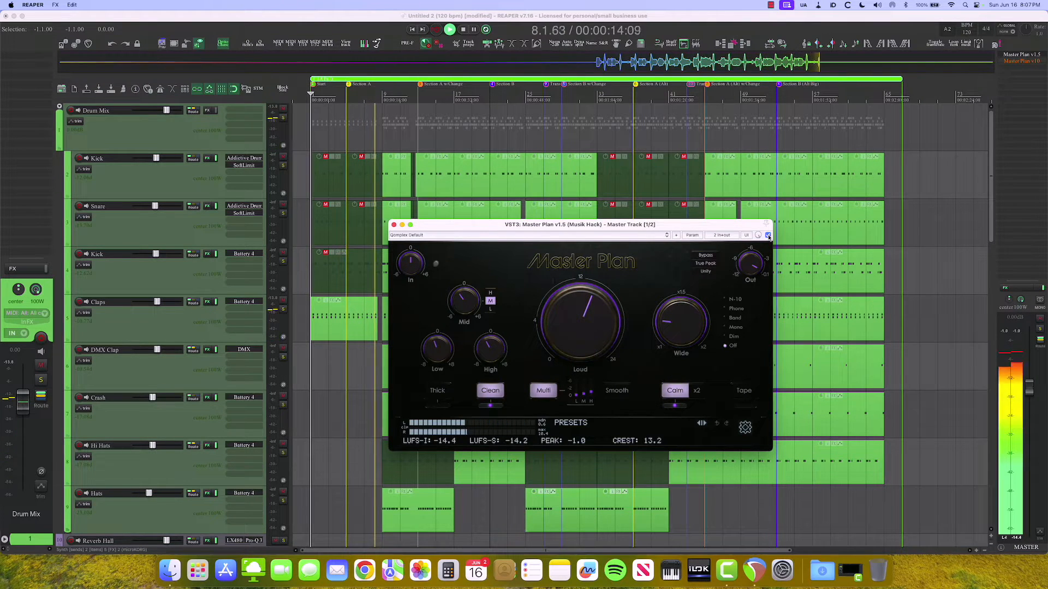
pyautogui.press('space')
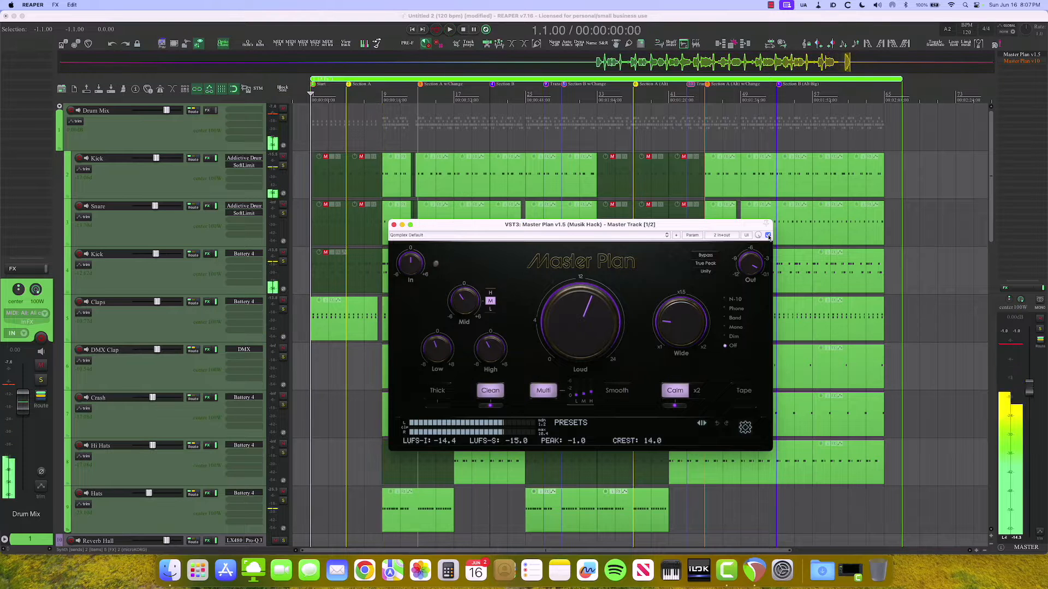
# - Open the bypassed Master Plan v10 from the master track and place its window beside the v1.5 window
pyautogui.moveTo(558, 226); pyautogui.dragTo(450, 171)
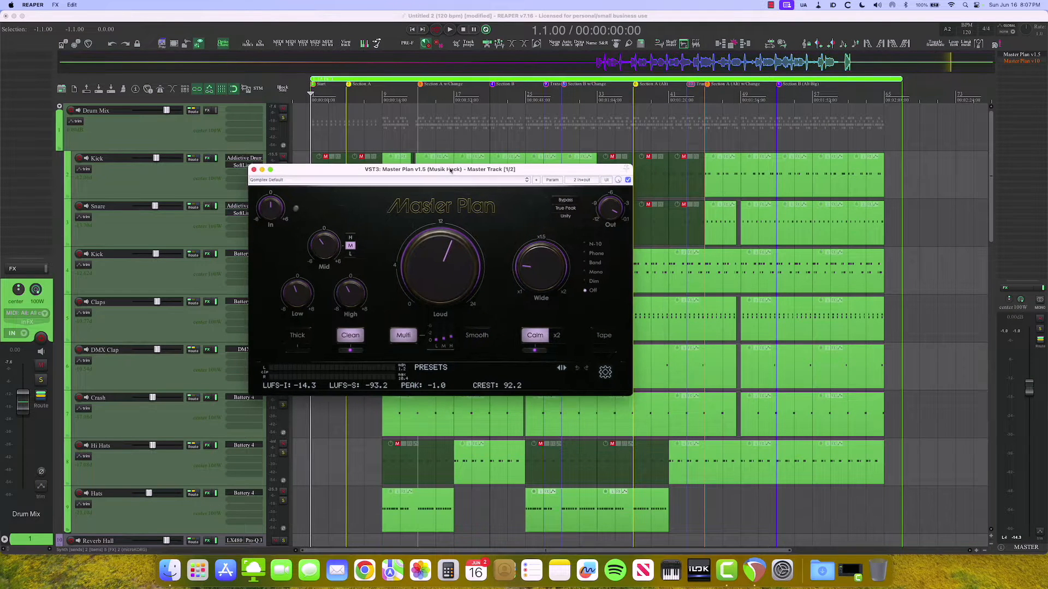
pyautogui.click(1028, 64)
pyautogui.click(1029, 63)
pyautogui.moveTo(781, 159); pyautogui.dragTo(734, 211)
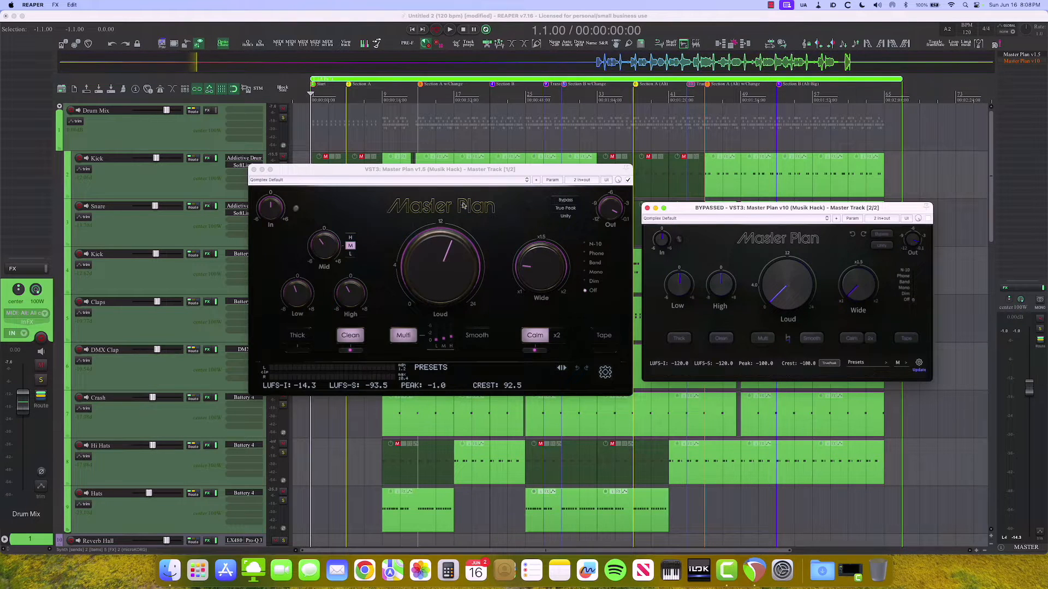
pyautogui.moveTo(514, 166); pyautogui.dragTo(504, 171)
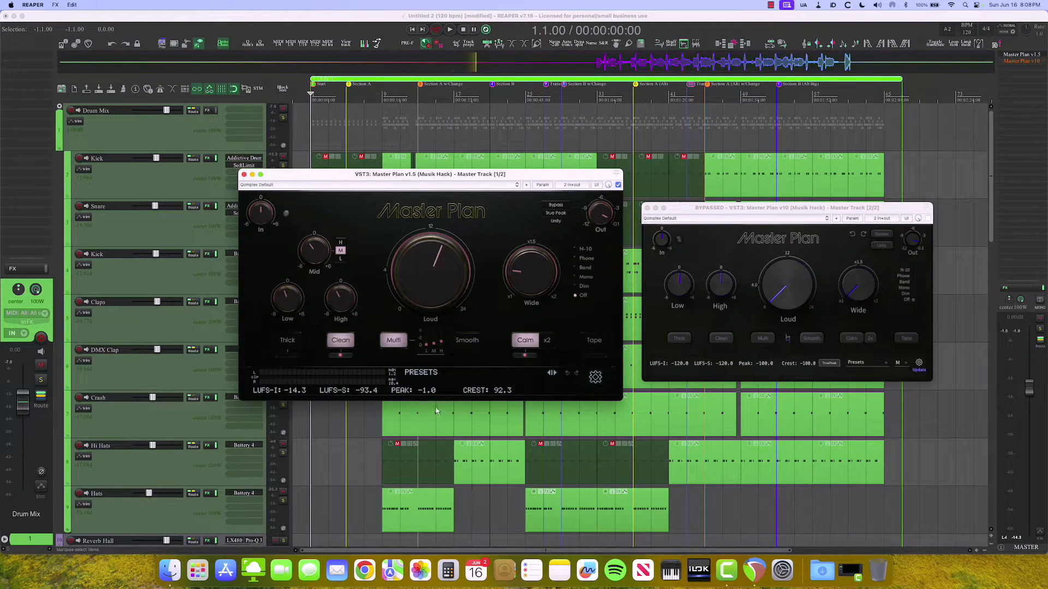
pyautogui.moveTo(763, 207); pyautogui.dragTo(750, 207)
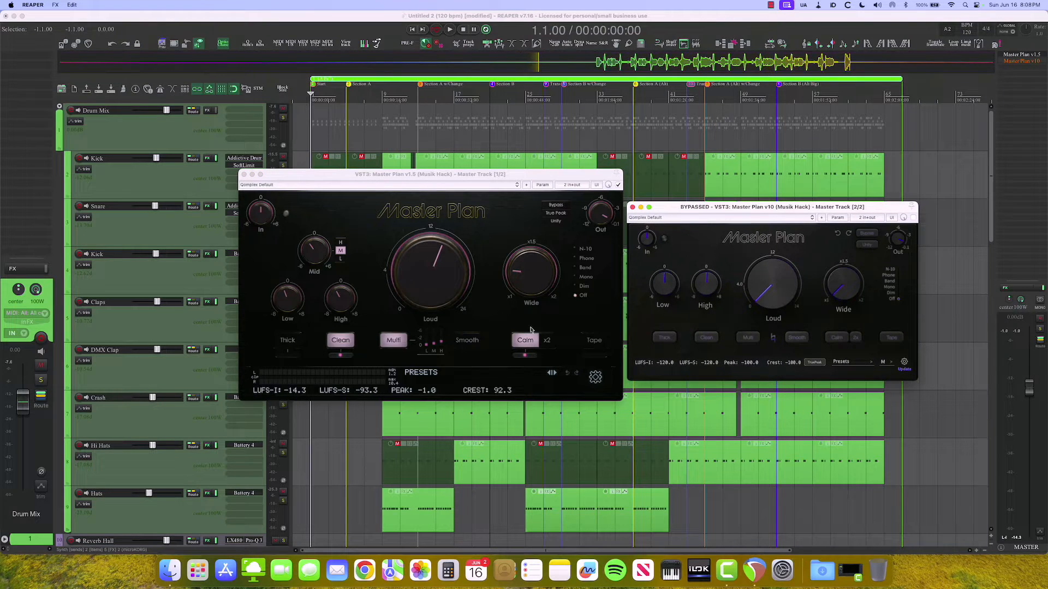
# - Compare the EQ, Loud and Wide controls of both Master Plan versions, and close the v10 window
pyautogui.moveTo(318, 259)
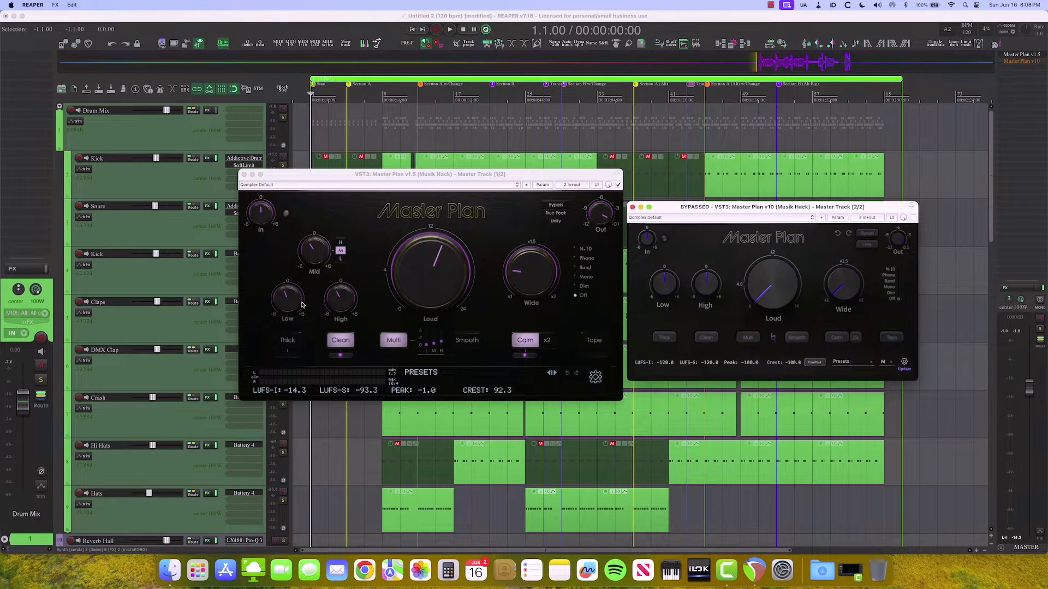
pyautogui.moveTo(337, 304)
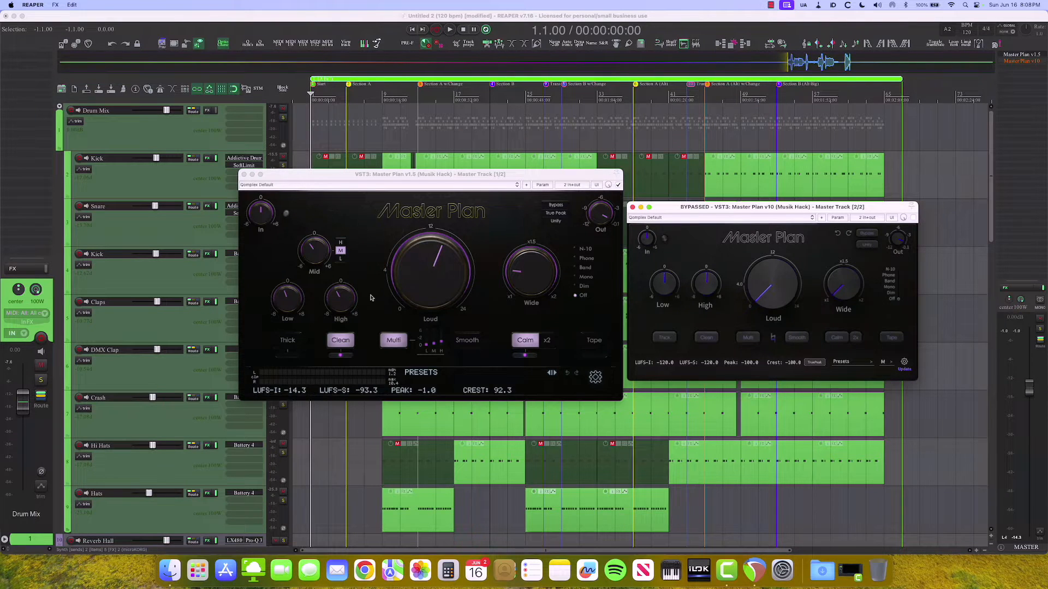
pyautogui.moveTo(295, 288)
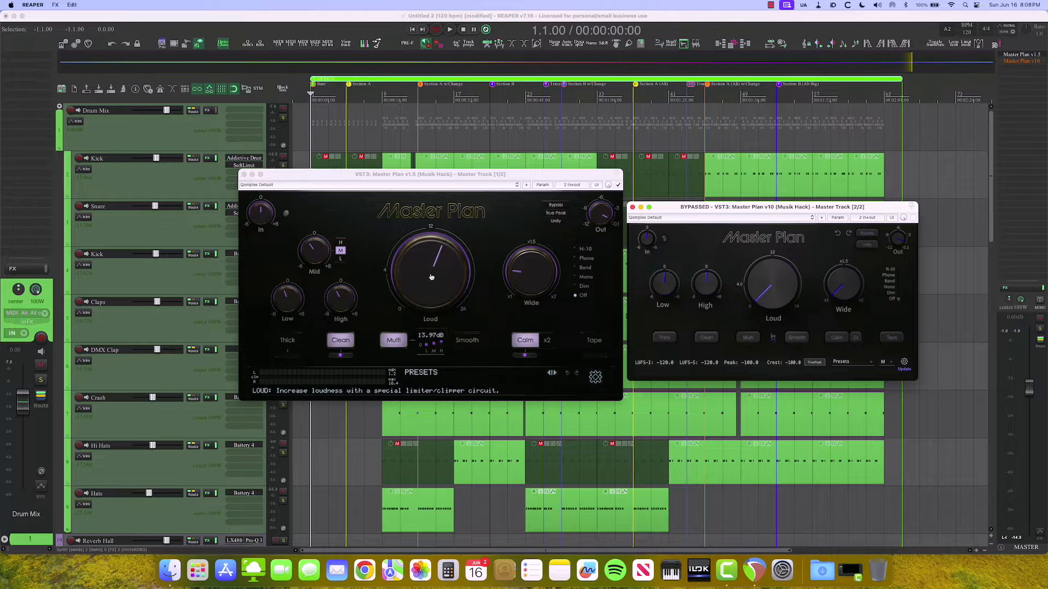
pyautogui.moveTo(520, 285)
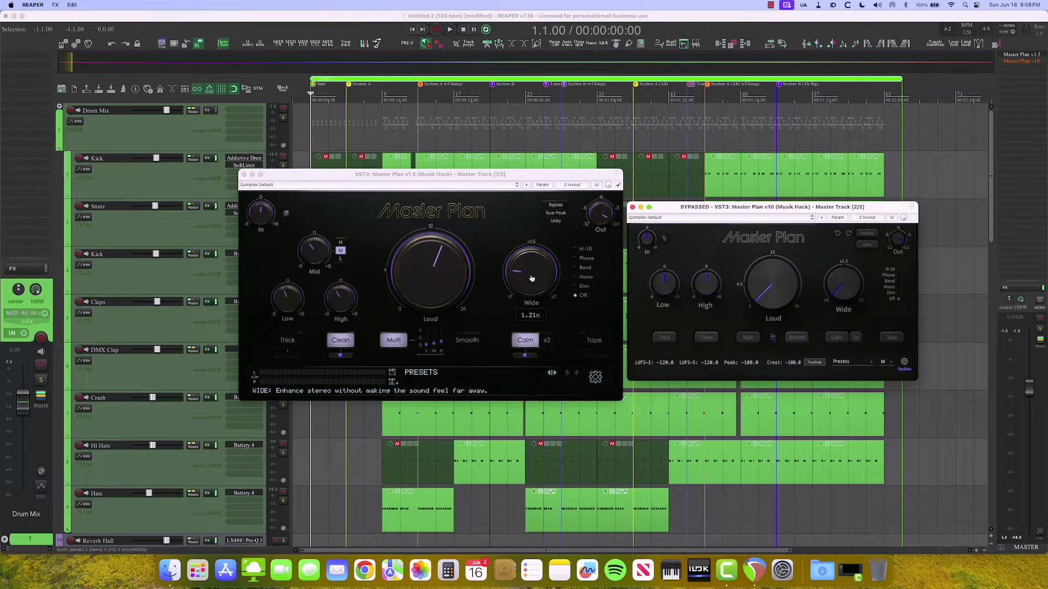
pyautogui.moveTo(429, 278)
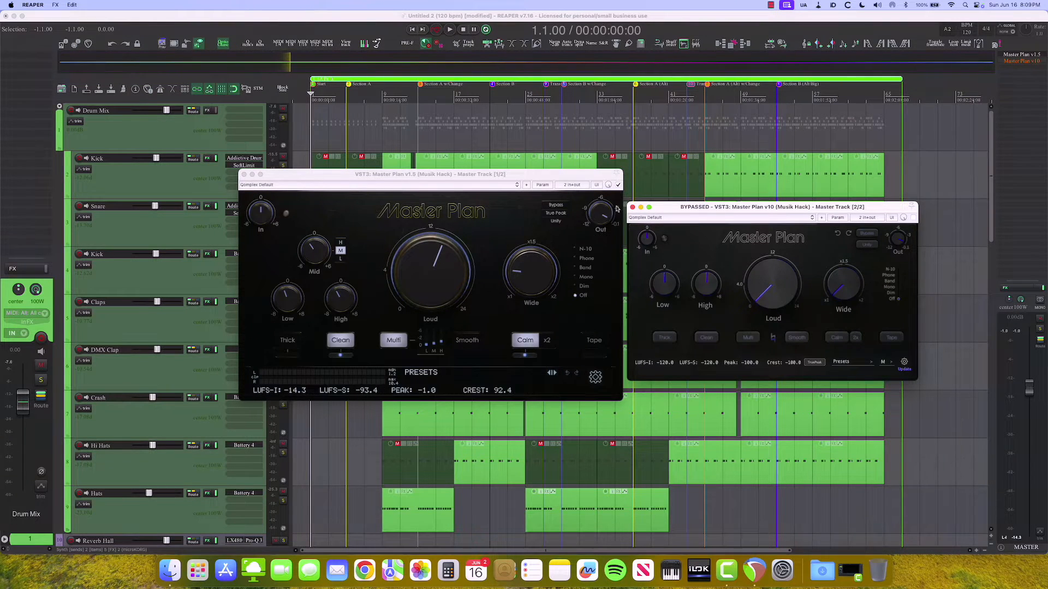
pyautogui.click(632, 208)
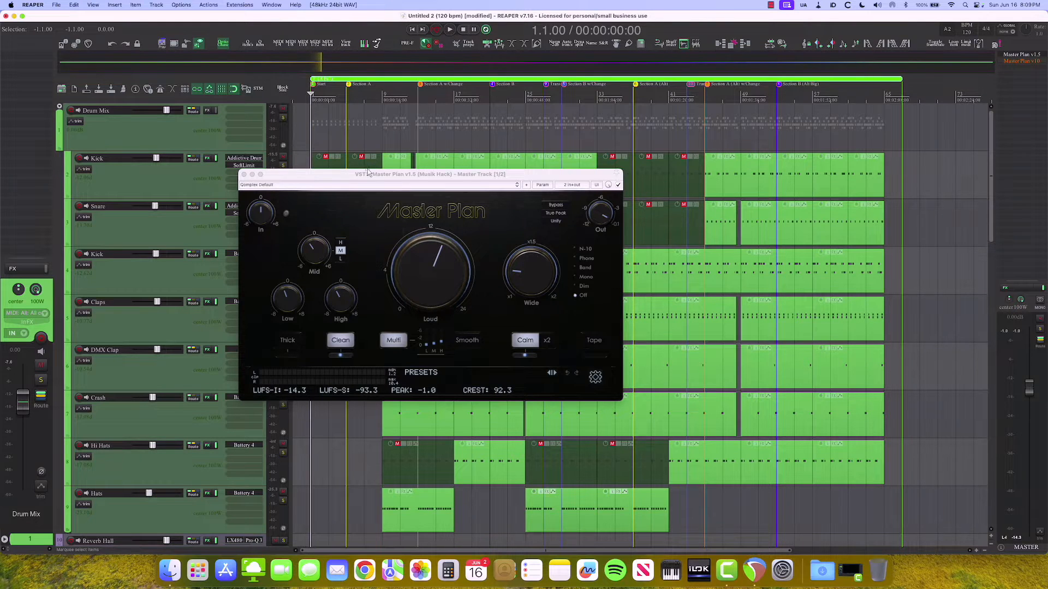
# - Center the Master Plan v1.5 window over the arrangement and audition the mastered song from bar 9
pyautogui.moveTo(369, 173); pyautogui.dragTo(530, 183)
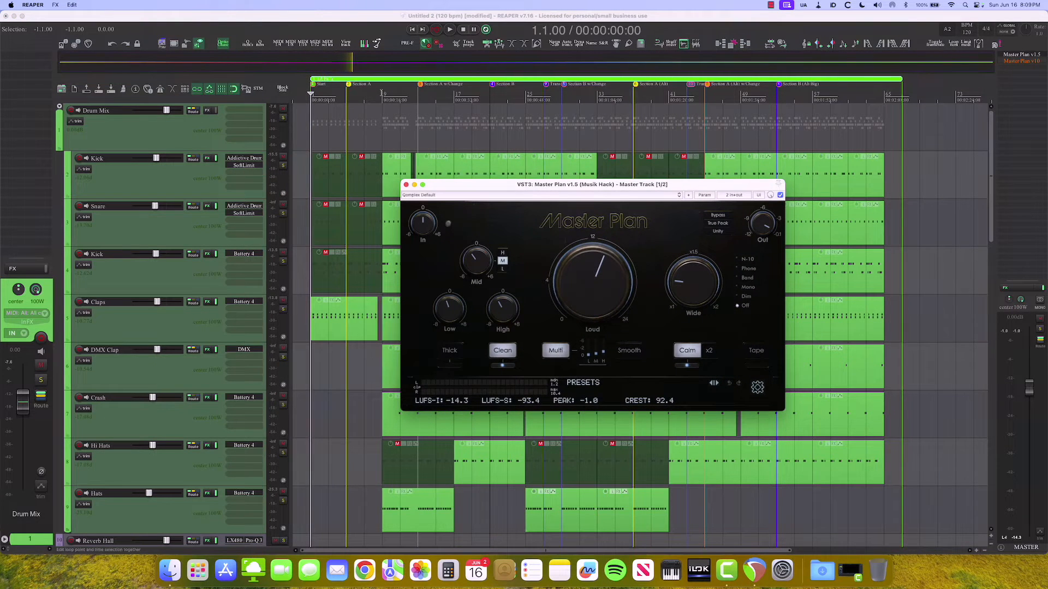
pyautogui.click(382, 94)
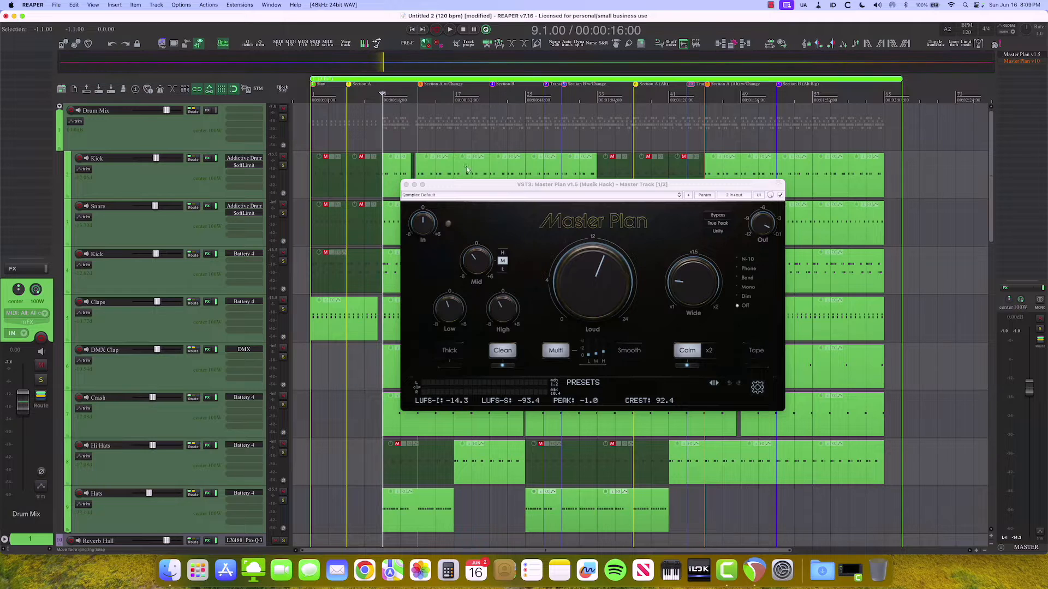
pyautogui.moveTo(492, 188); pyautogui.dragTo(489, 188)
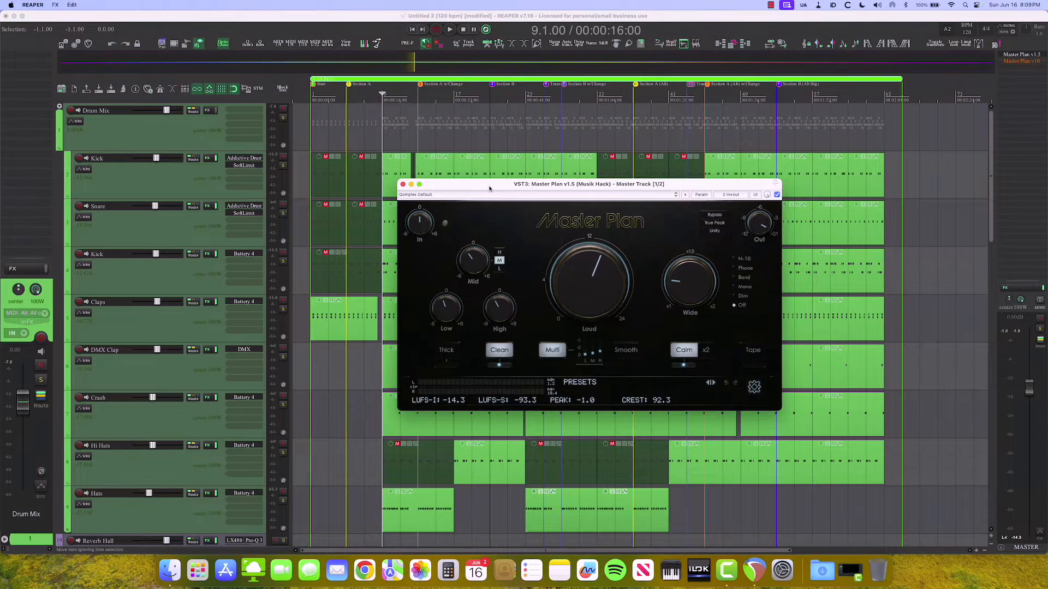
pyautogui.press('space')
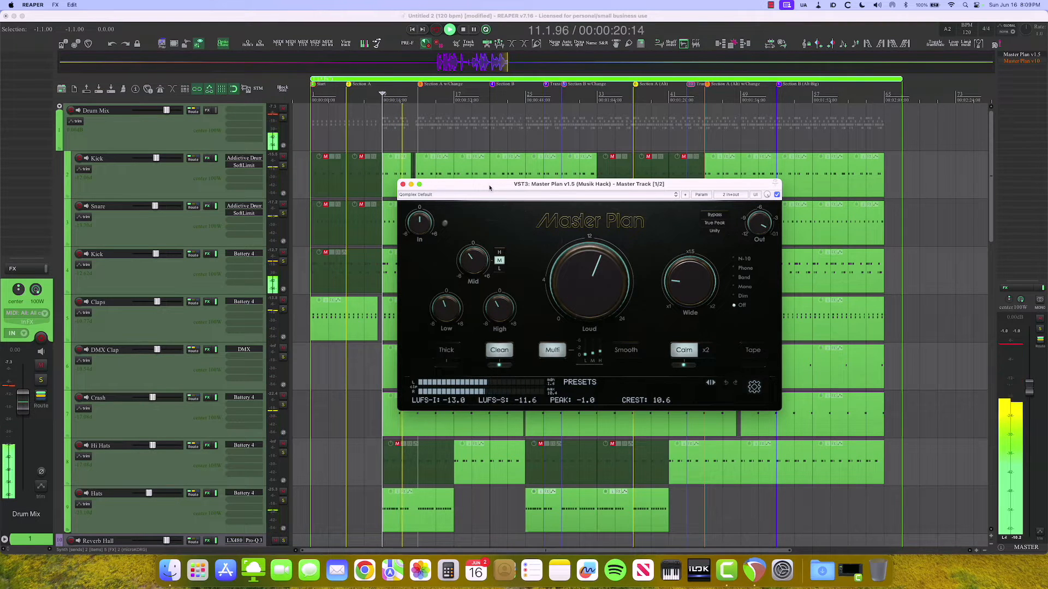
pyautogui.moveTo(489, 187); pyautogui.dragTo(530, 186)
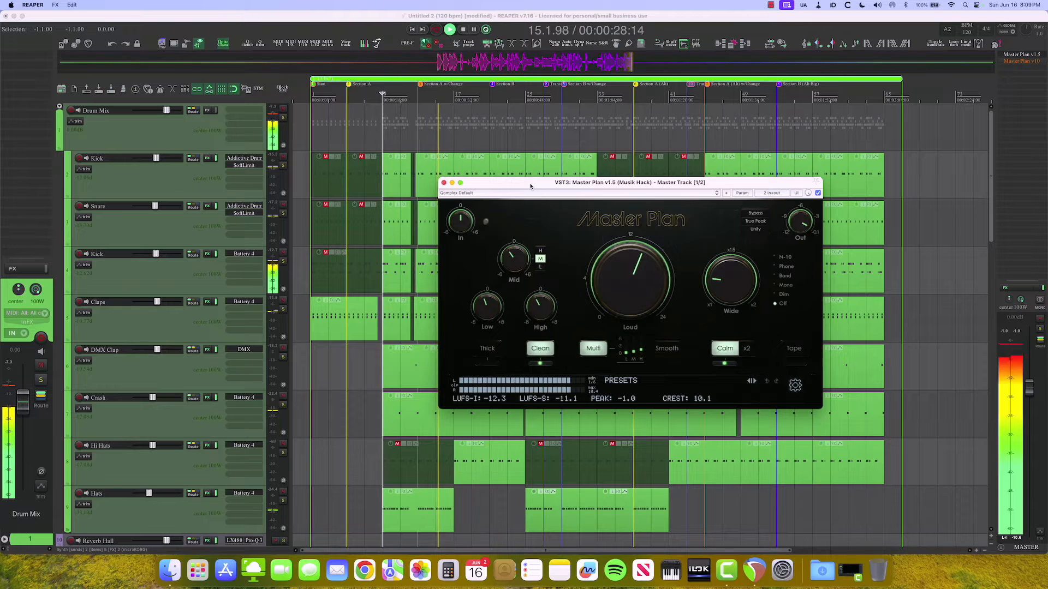
pyautogui.moveTo(531, 186); pyautogui.dragTo(524, 187)
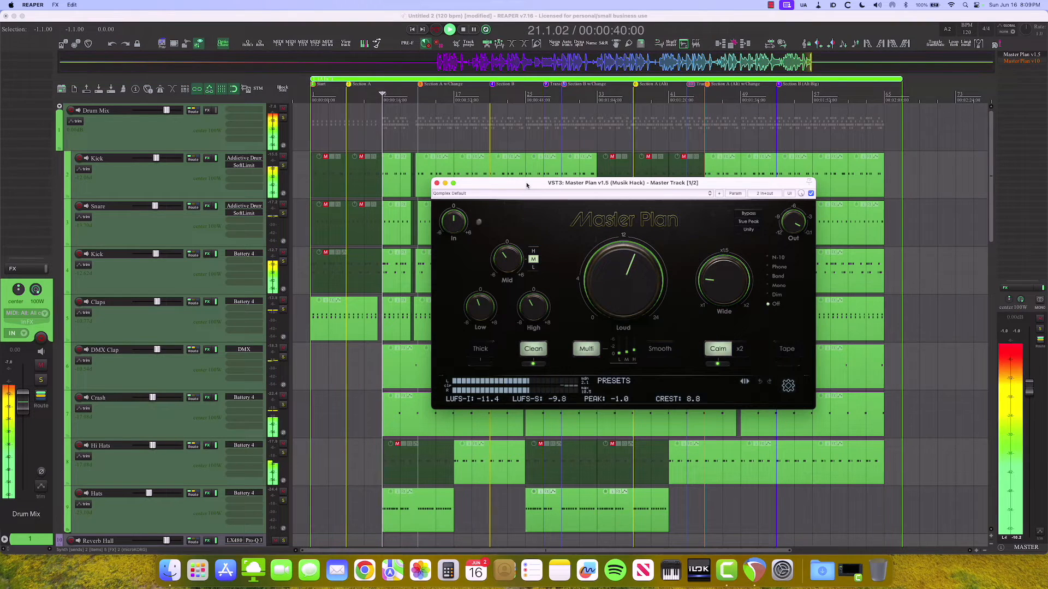
pyautogui.press('space')
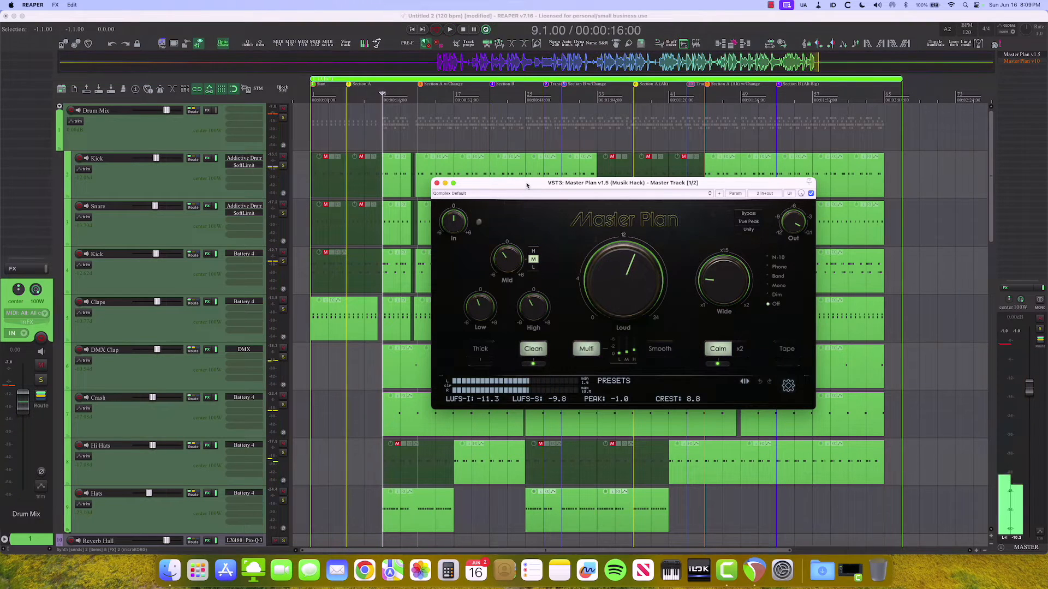
pyautogui.moveTo(529, 369)
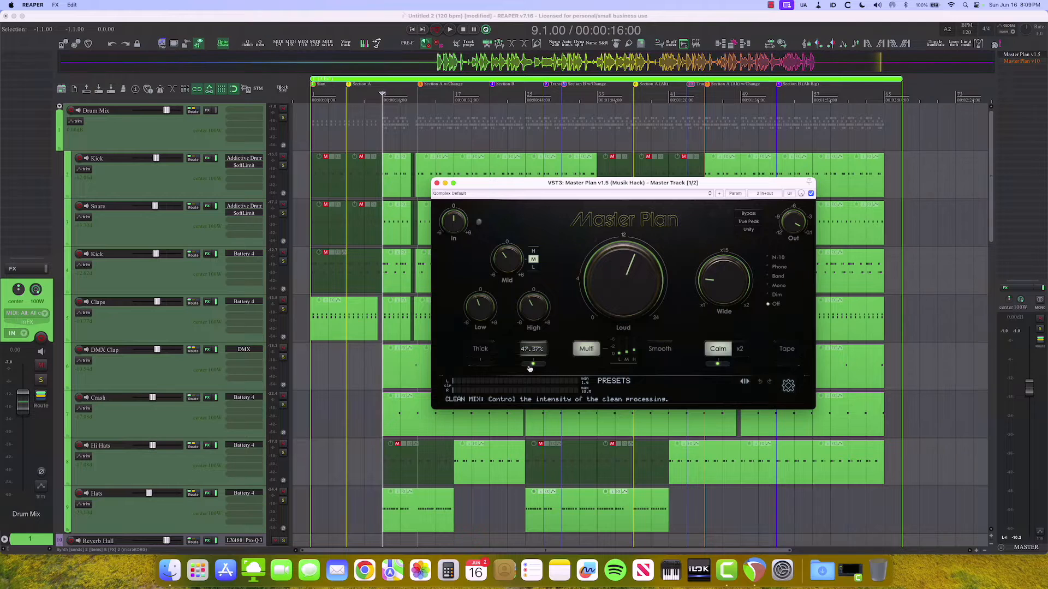
pyautogui.moveTo(529, 185); pyautogui.dragTo(527, 190)
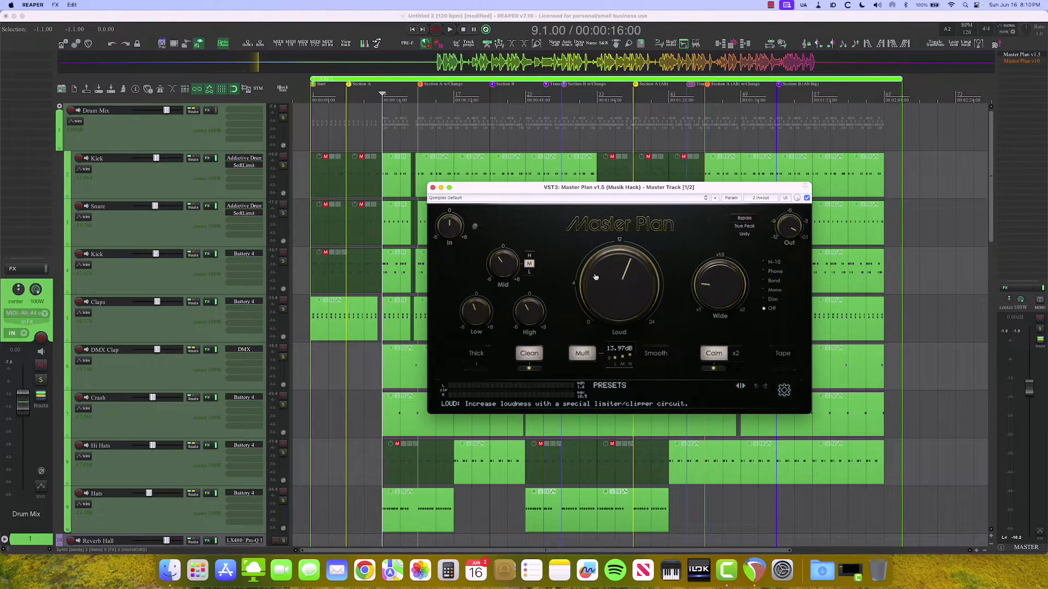
pyautogui.moveTo(582, 190); pyautogui.dragTo(565, 193)
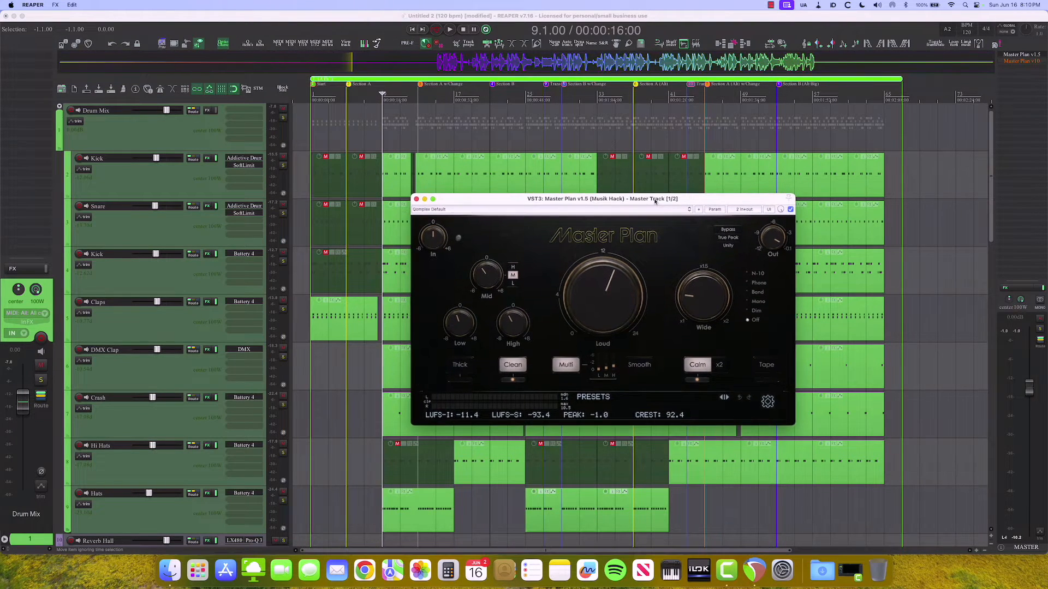
pyautogui.moveTo(653, 194); pyautogui.dragTo(626, 196)
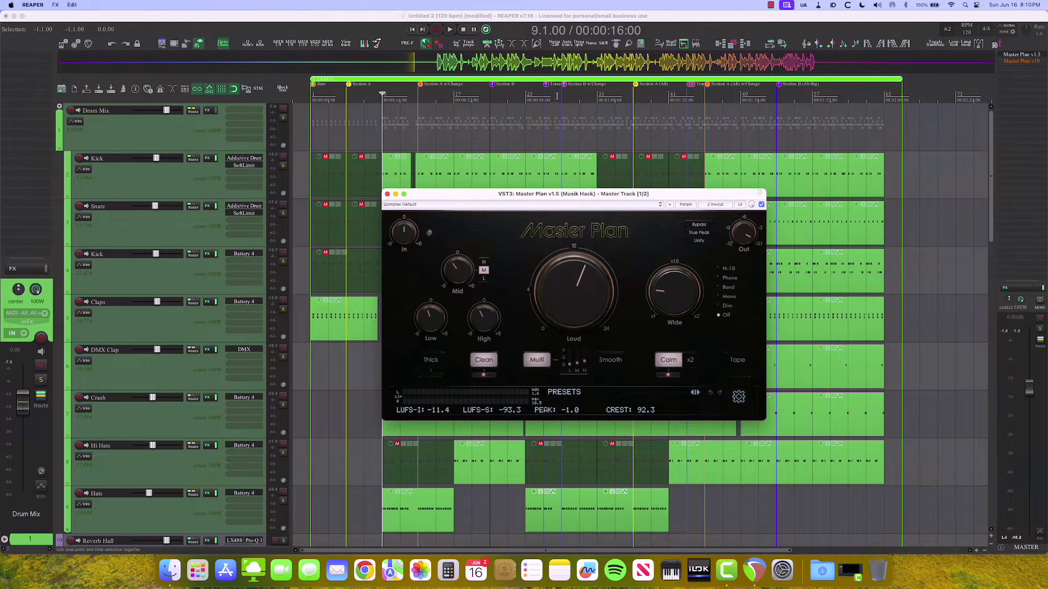
# - Set a time selection from bar 25 to bar 33, spanning the synth part that starts there
pyautogui.scroll(-10, 825, 440)
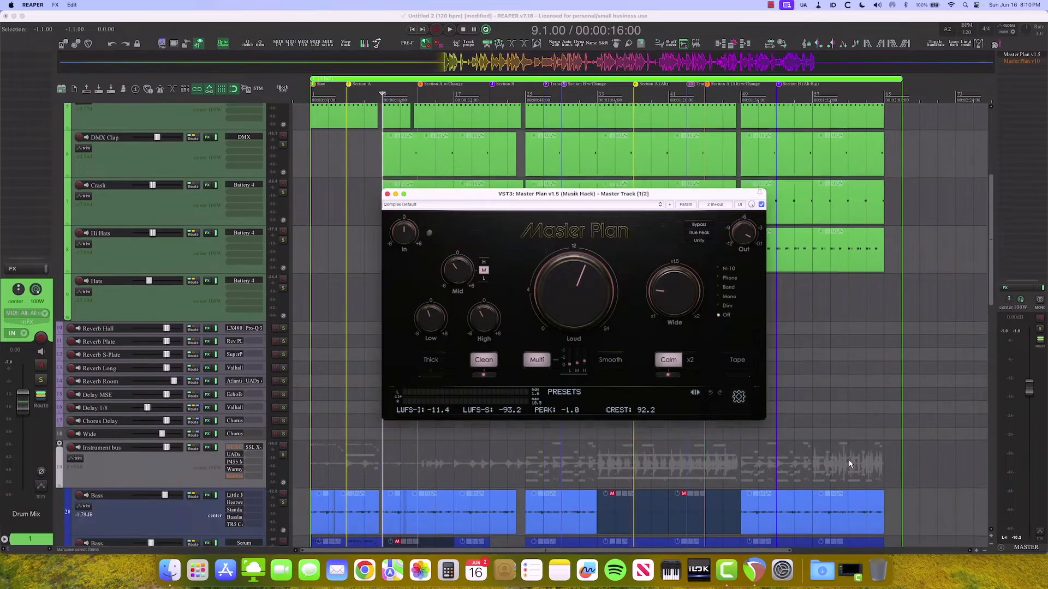
pyautogui.scroll(-8, 850, 463)
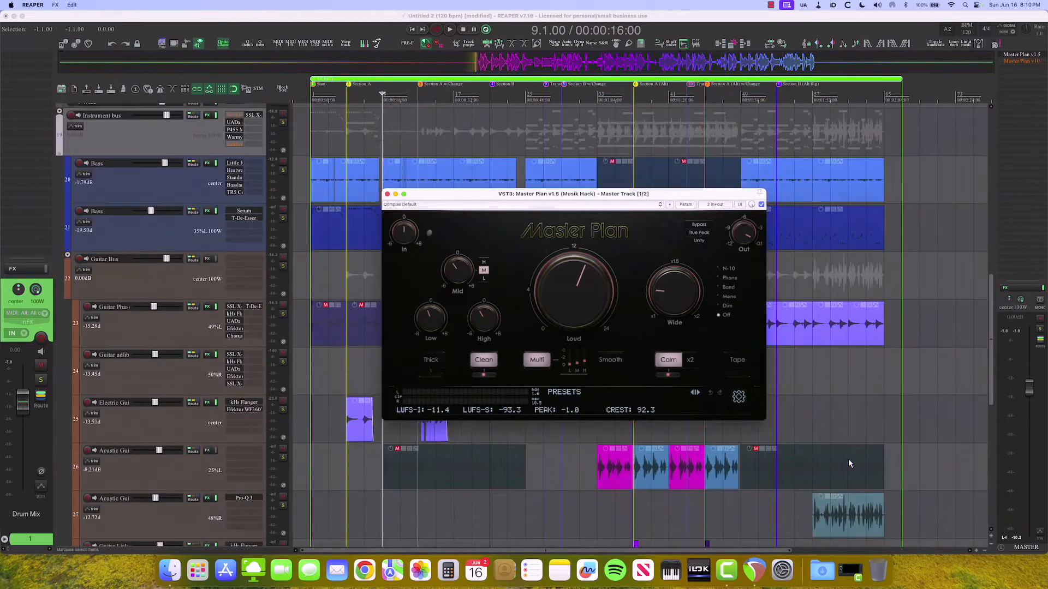
pyautogui.scroll(-1, 849, 463)
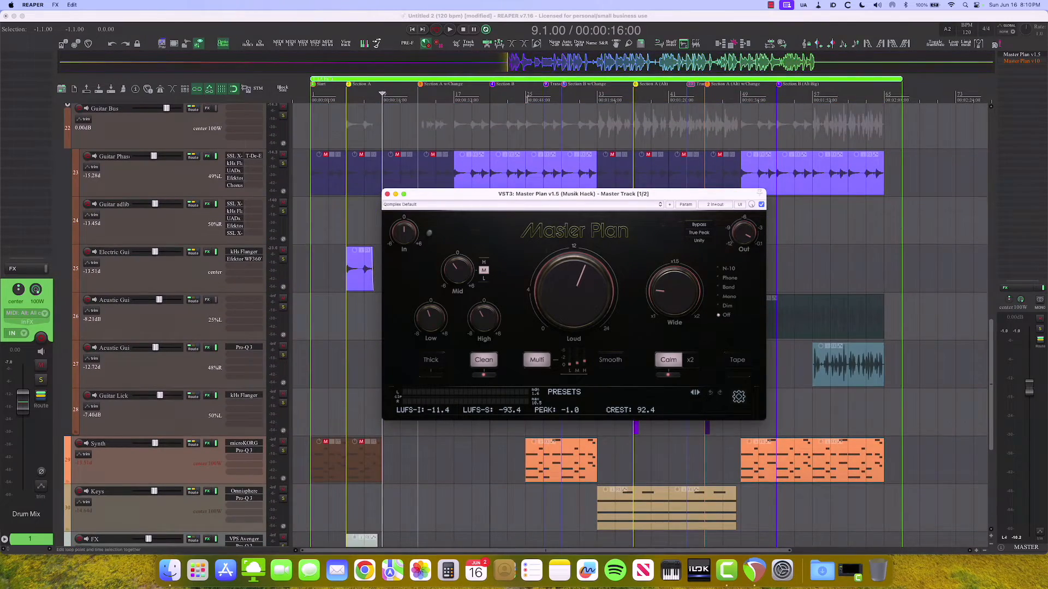
pyautogui.moveTo(525, 98); pyautogui.dragTo(596, 98)
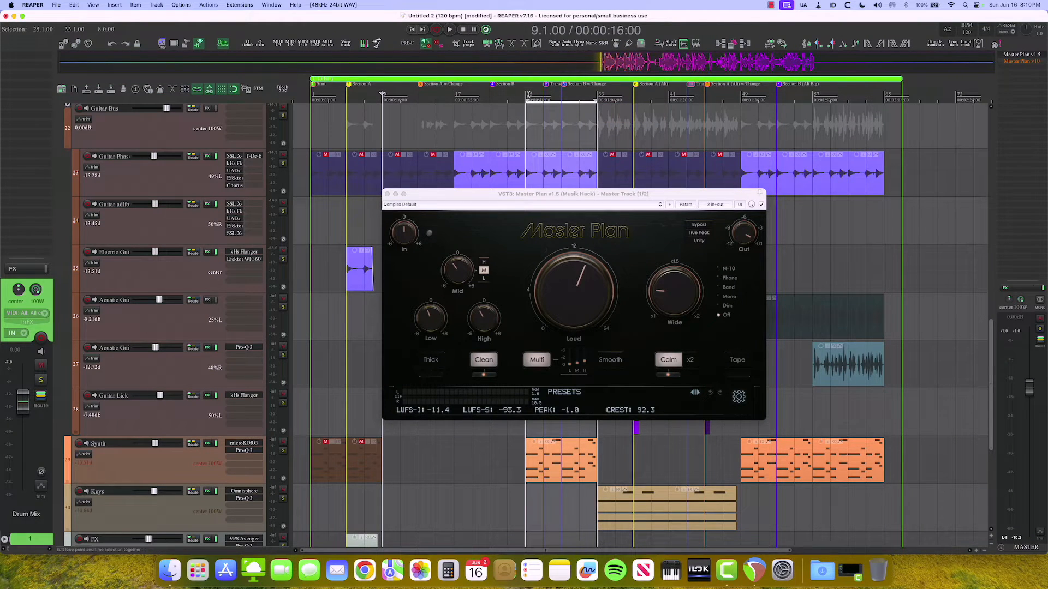
# - Audition the mastered mix within the selected bars 25 to 33, checking the Mid EQ setting
pyautogui.press('space')
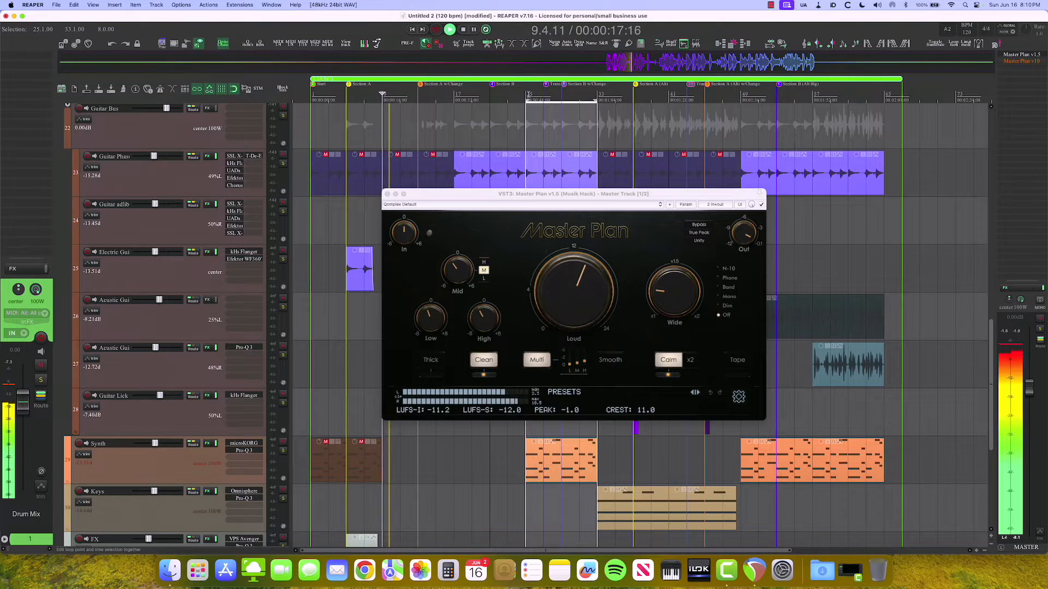
pyautogui.moveTo(459, 269)
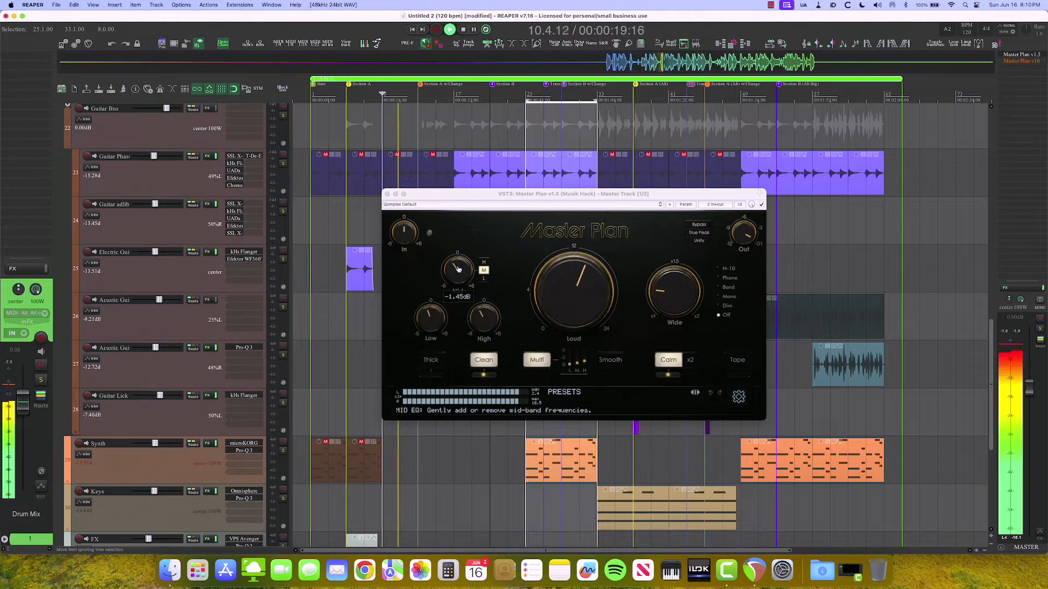
pyautogui.press('space')
pyautogui.press('space')
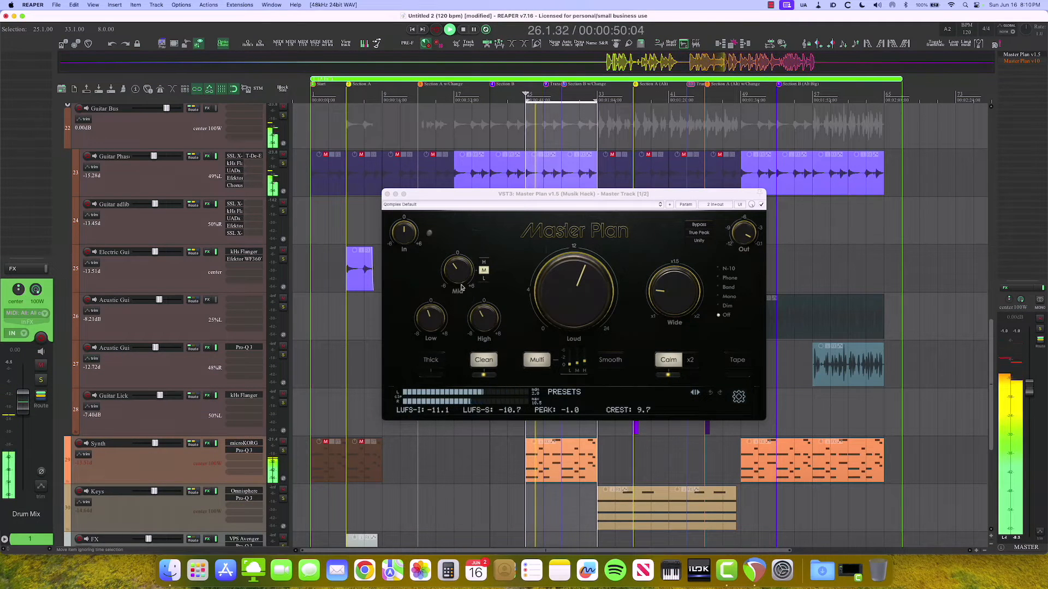
pyautogui.moveTo(459, 278)
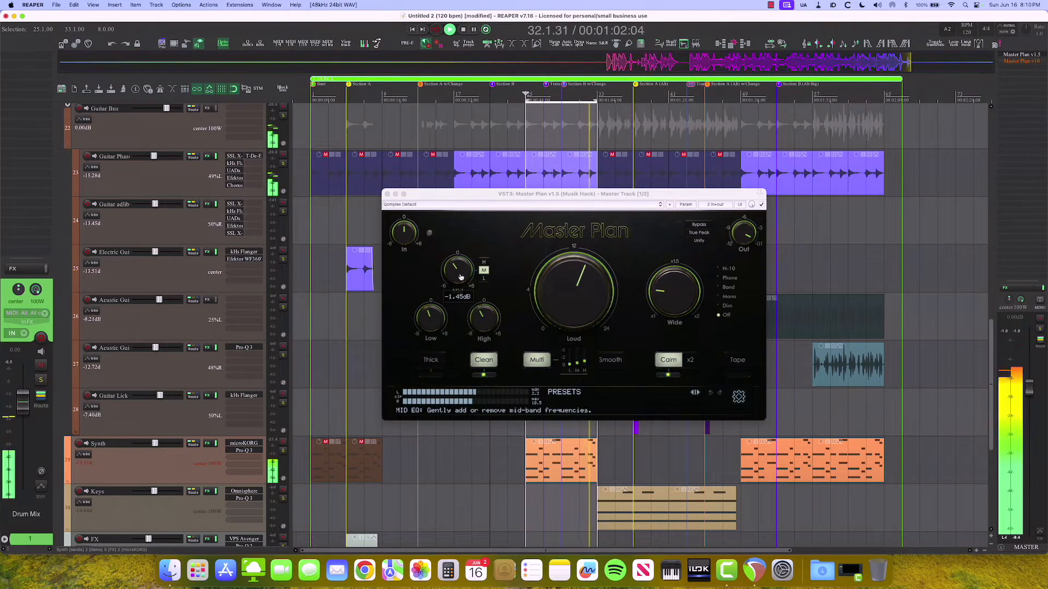
pyautogui.press('space')
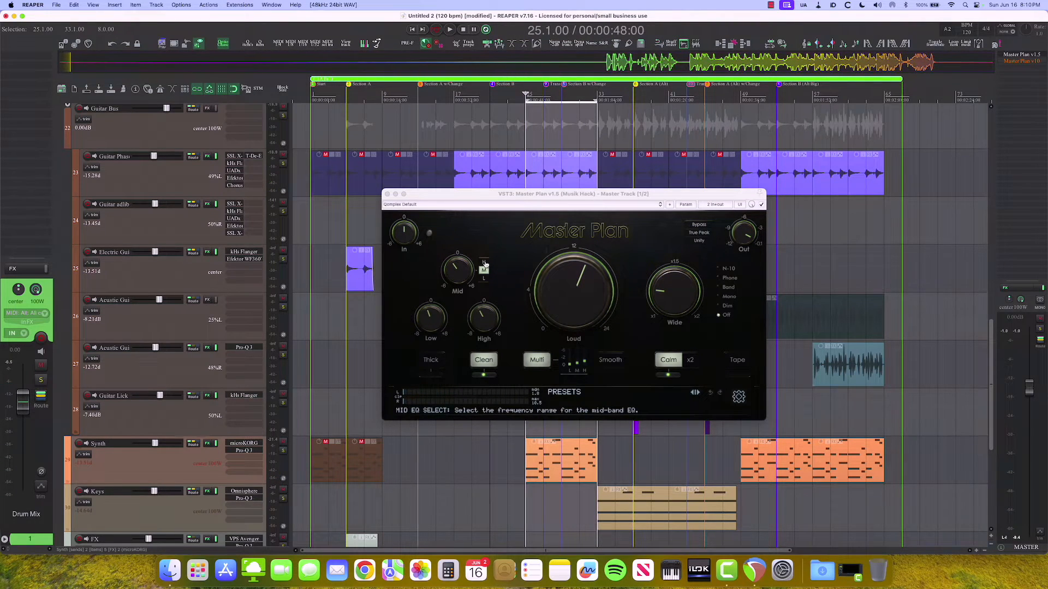
# - Audition bars 25 to 33 with the Mid EQ range set to H, L and M in turn
pyautogui.click(484, 263)
pyautogui.press('space')
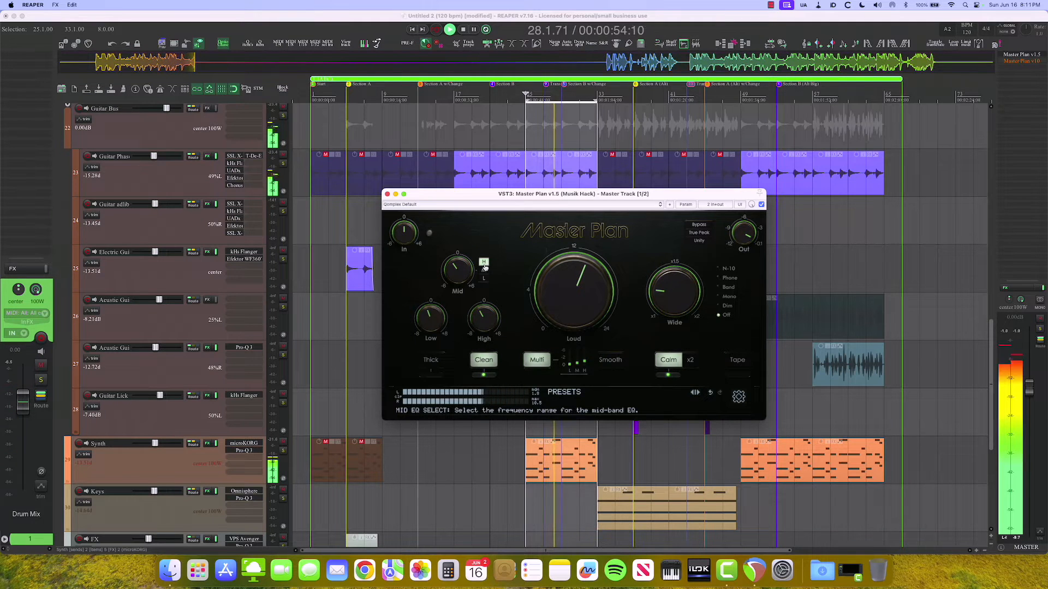
pyautogui.press('space')
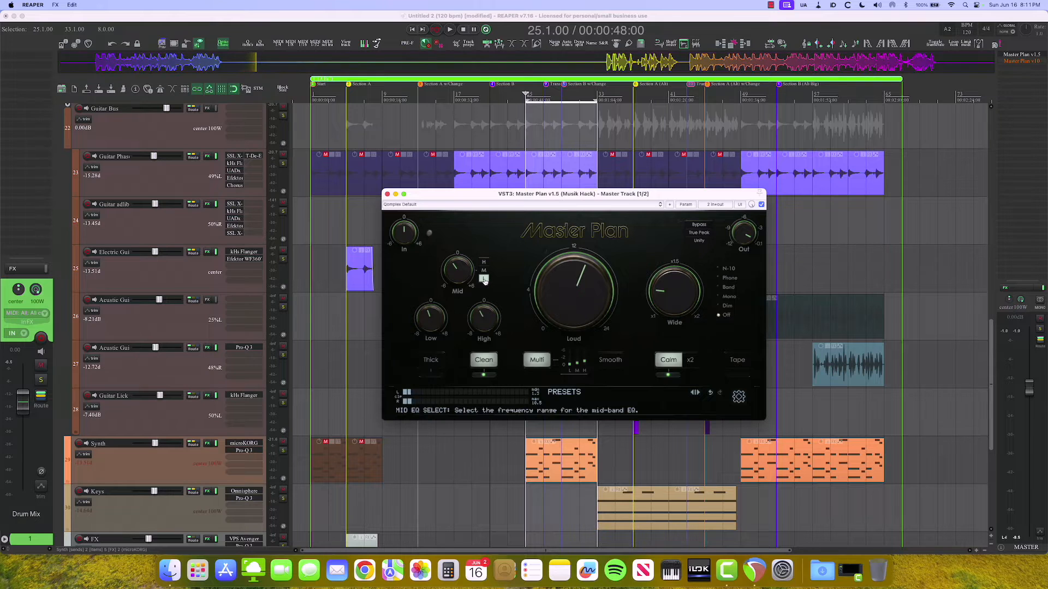
pyautogui.press('space')
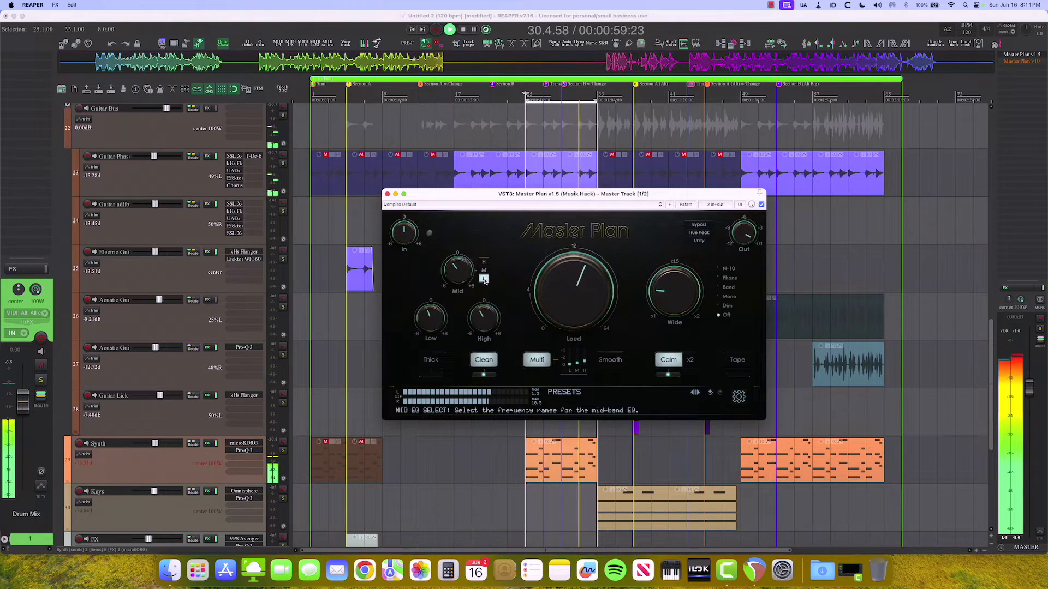
pyautogui.press('space')
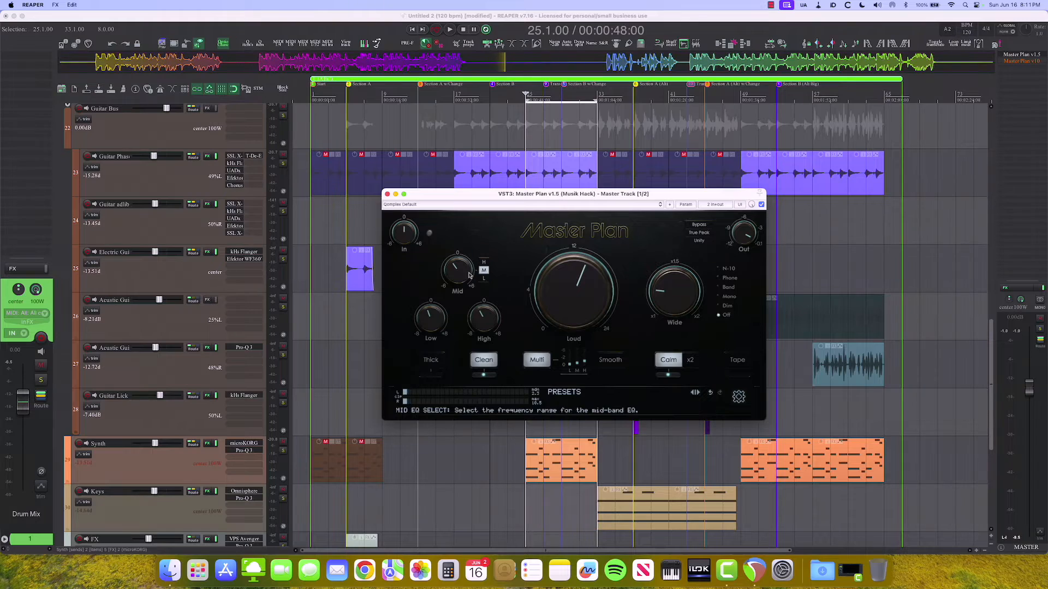
pyautogui.press('space')
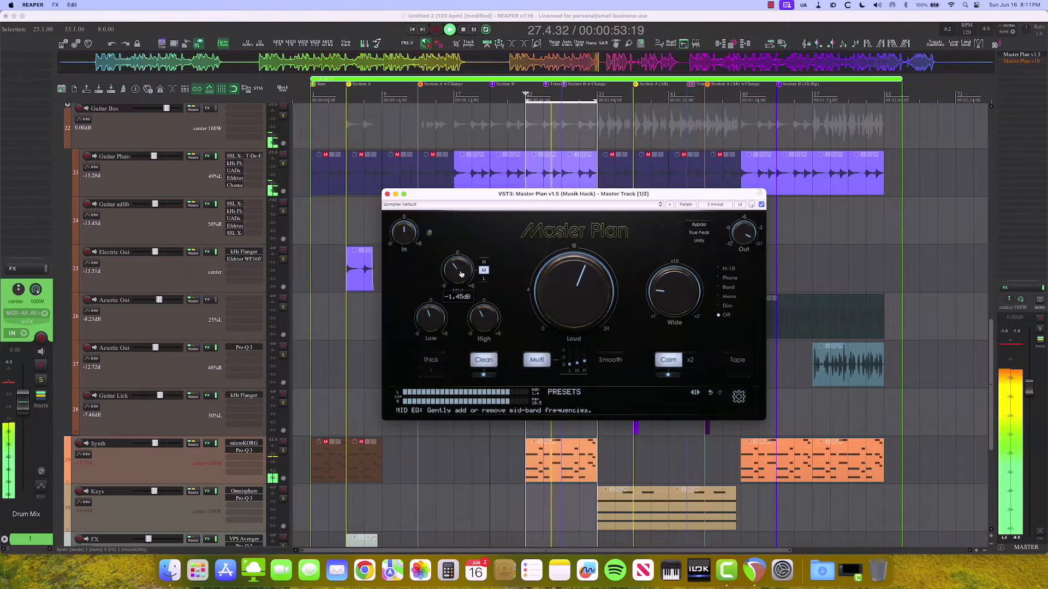
pyautogui.press('space')
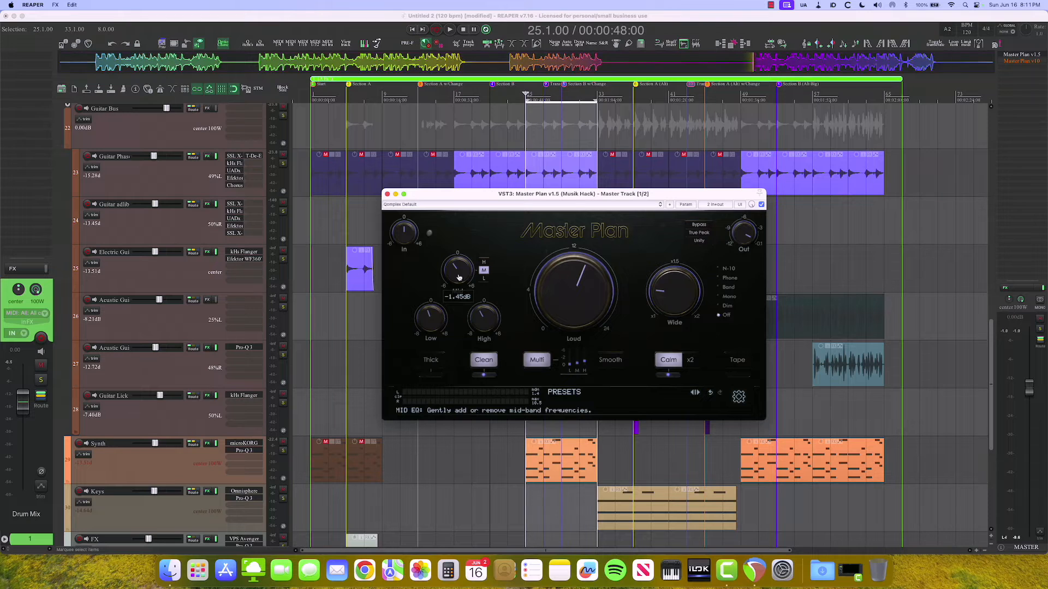
# - Boost the Mid EQ to 2.03 dB during playback, reduce it to 1.50 dB, and stop playback
pyautogui.press('space')
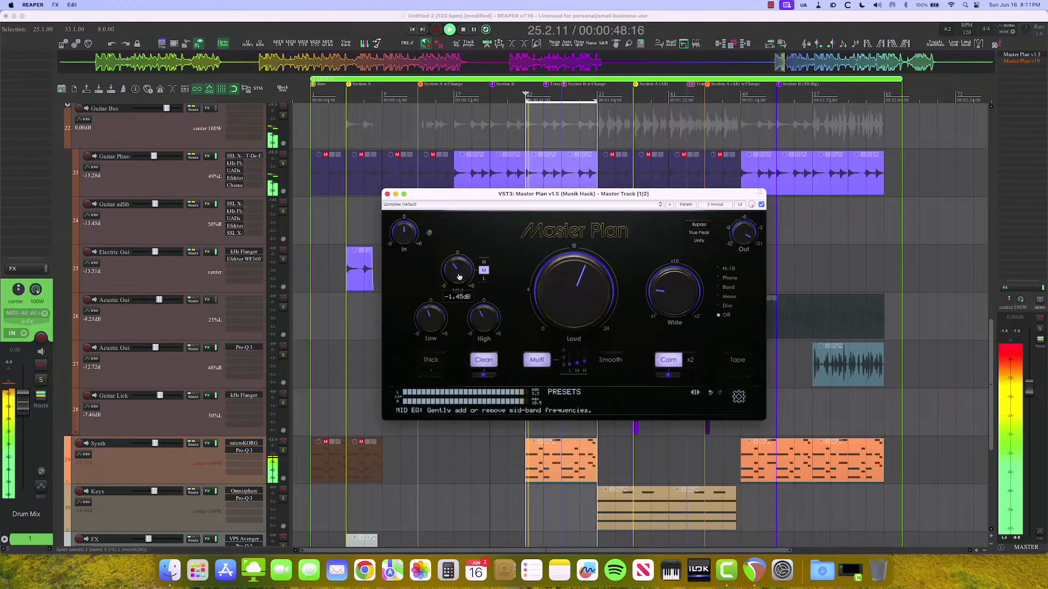
pyautogui.moveTo(458, 277); pyautogui.dragTo(459, 262)
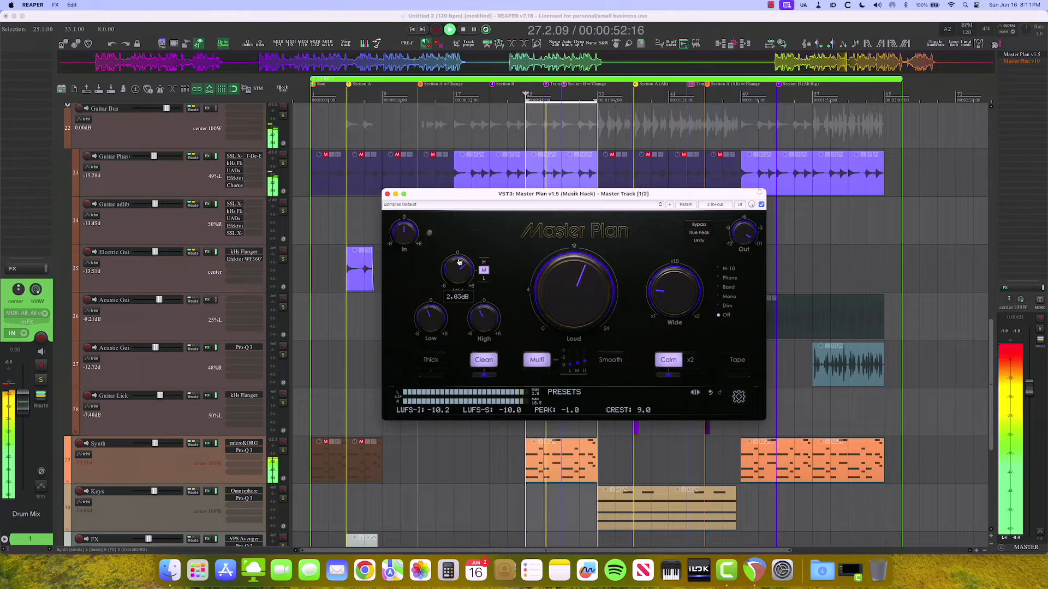
pyautogui.scroll(-1, 459, 262)
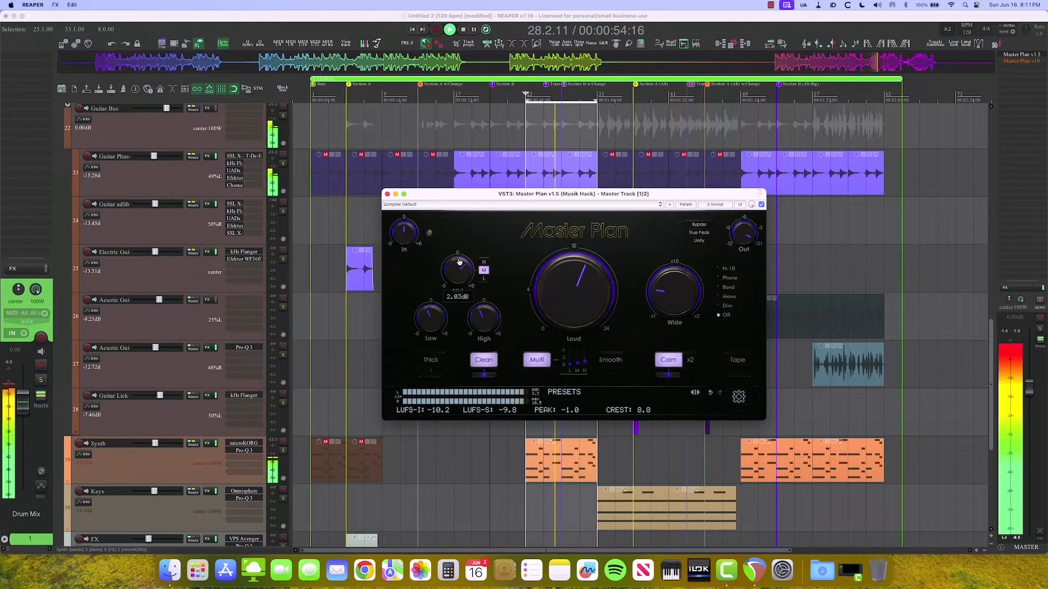
pyautogui.scroll(-3, 459, 263)
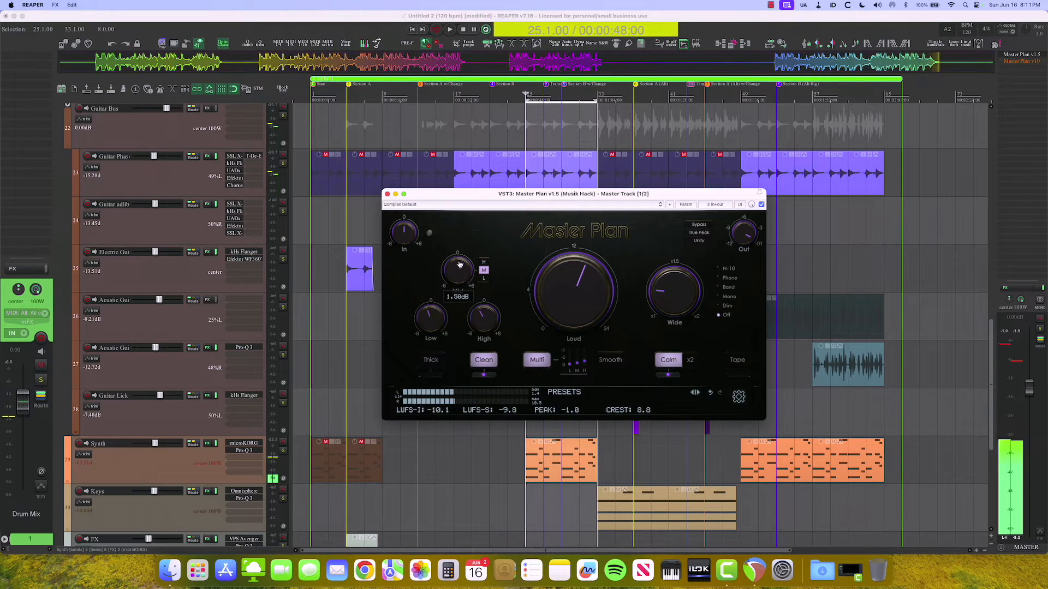
pyautogui.press('space')
pyautogui.moveTo(459, 265); pyautogui.dragTo(468, 268)
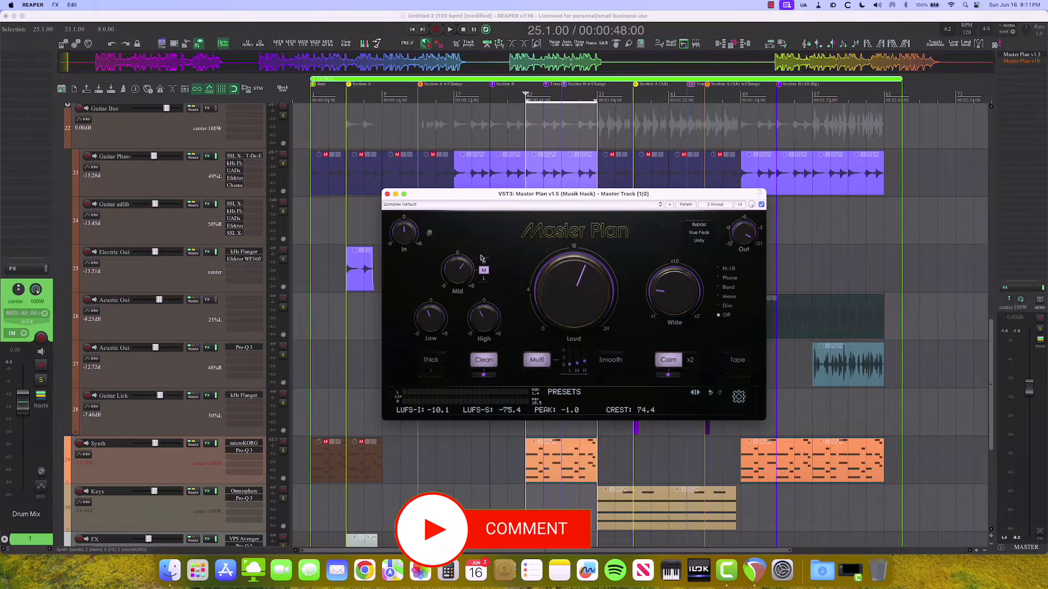
pyautogui.moveTo(461, 271)
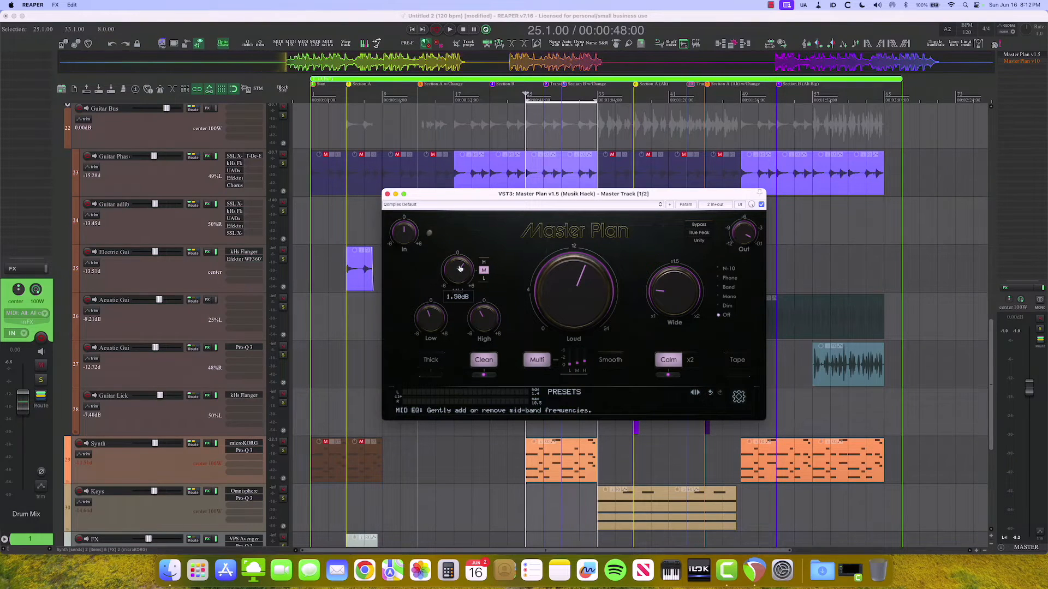
# - Lower the Mid EQ to 0 dB and on to -1.38 dB while auditioning bars 25 to 33
pyautogui.press('space')
pyautogui.moveTo(460, 268); pyautogui.dragTo(459, 274)
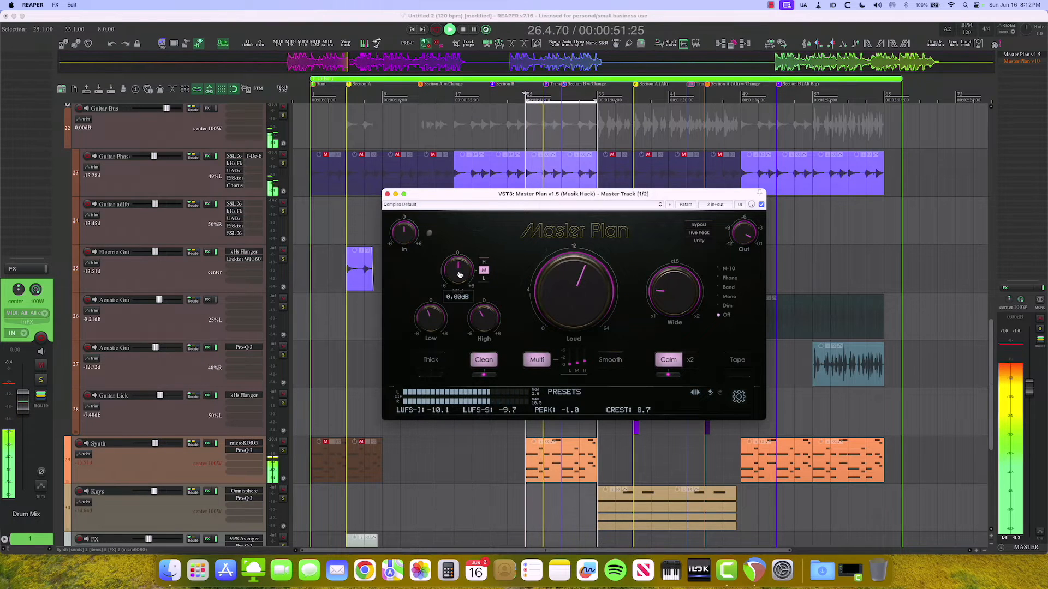
pyautogui.press('space')
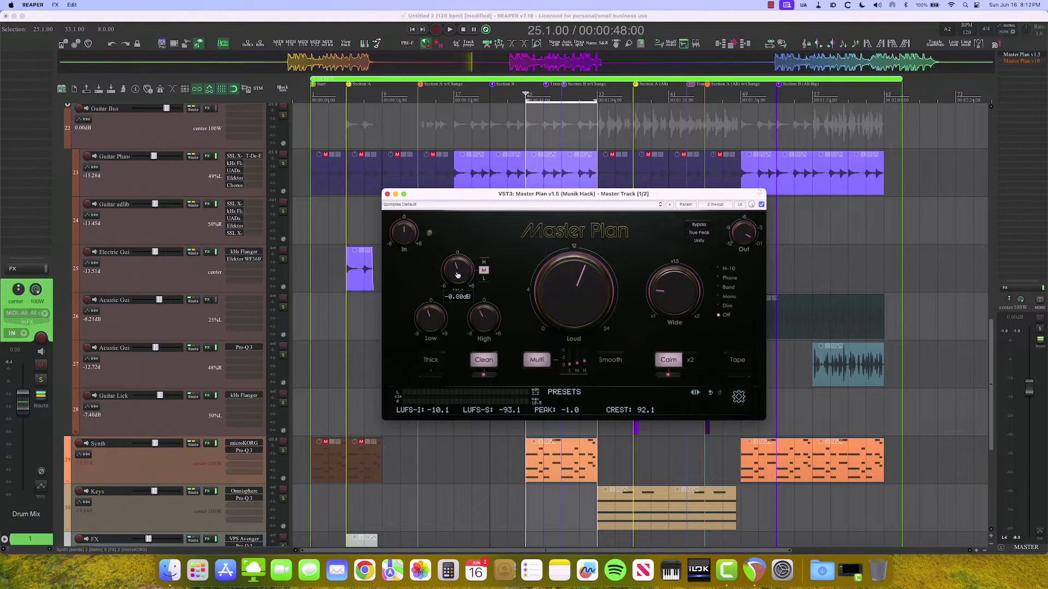
pyautogui.press('space')
pyautogui.moveTo(457, 276); pyautogui.dragTo(457, 278)
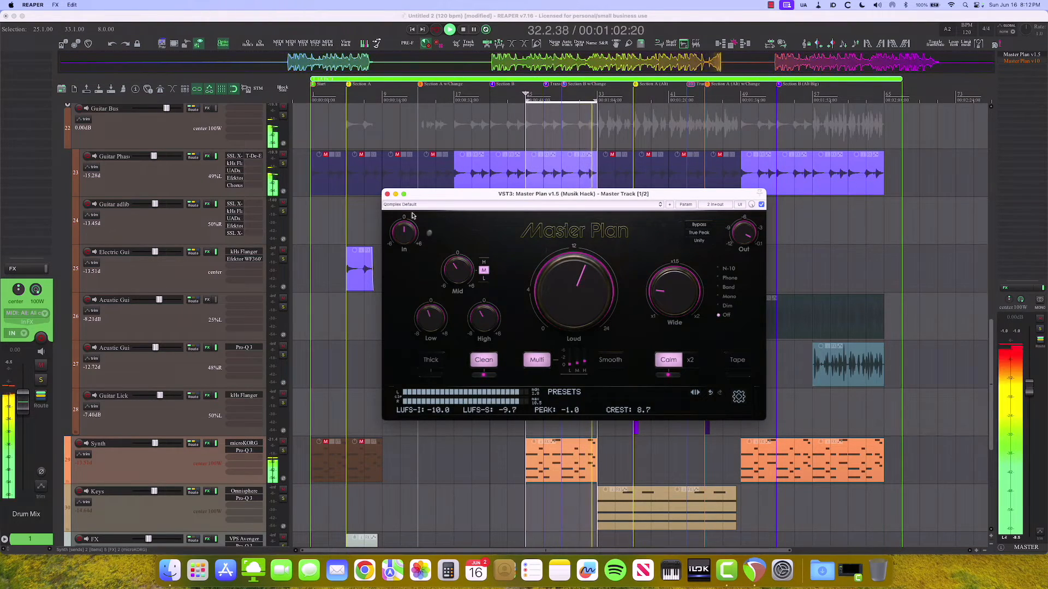
pyautogui.press('space')
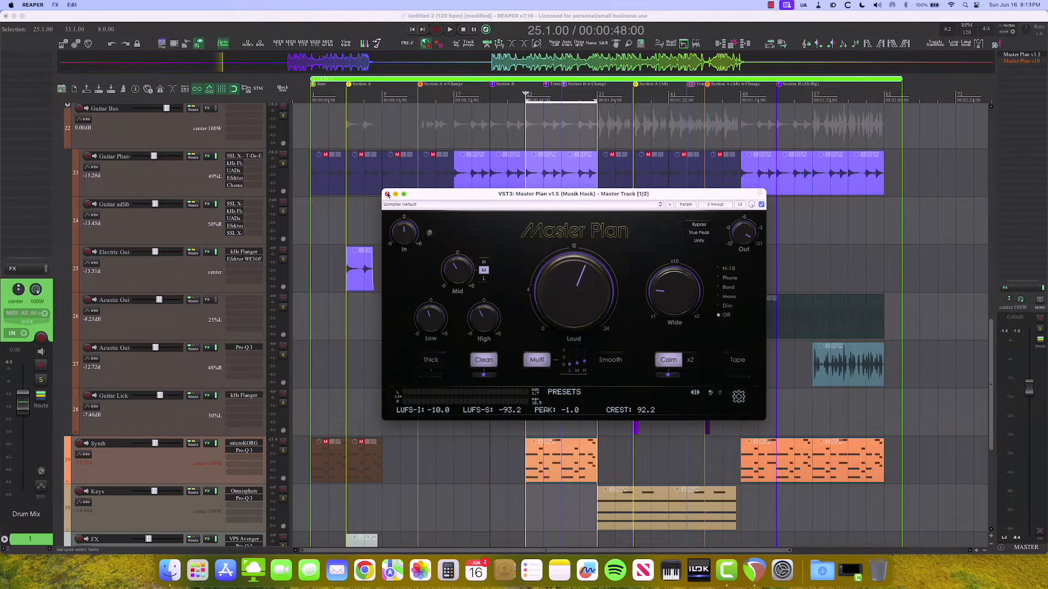
# - Move the Master Plan v1.5 window clear of the later clips and set the time selection from bar 33 to bar 49
pyautogui.moveTo(543, 193); pyautogui.dragTo(300, 190)
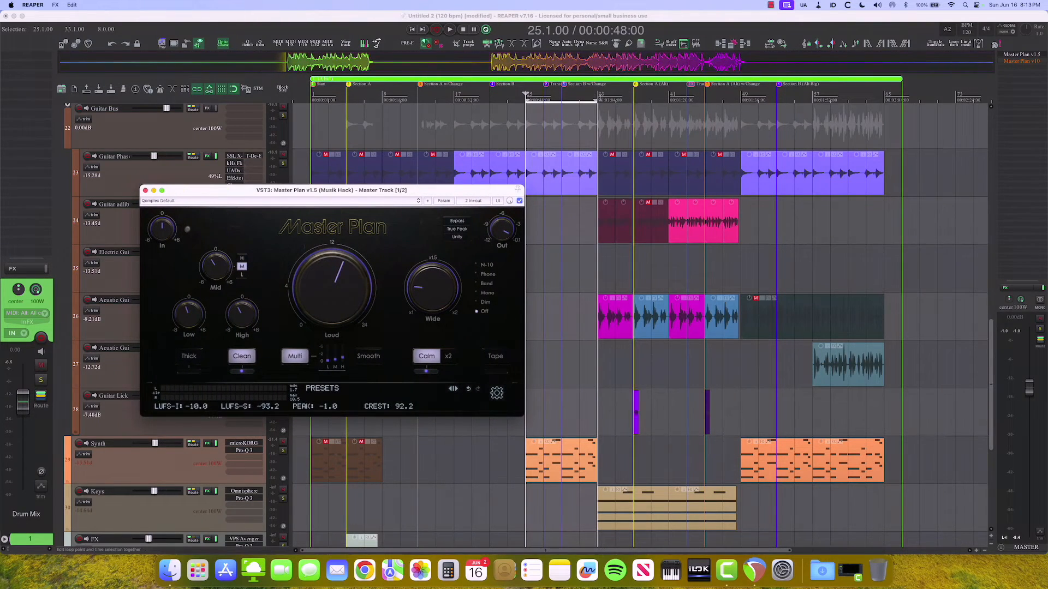
pyautogui.moveTo(597, 97); pyautogui.dragTo(740, 99)
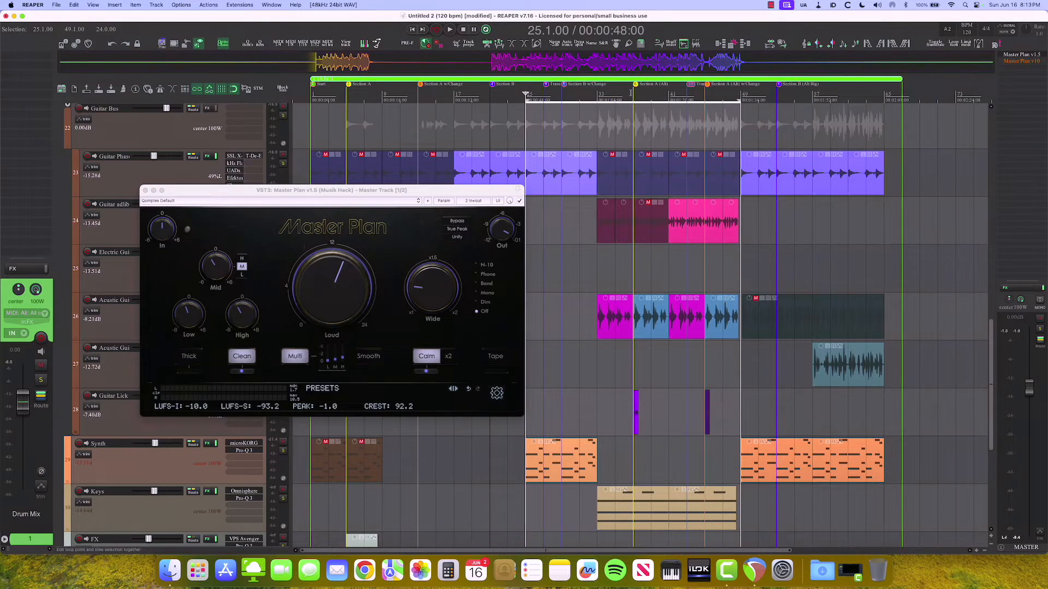
pyautogui.moveTo(525, 97); pyautogui.dragTo(633, 97)
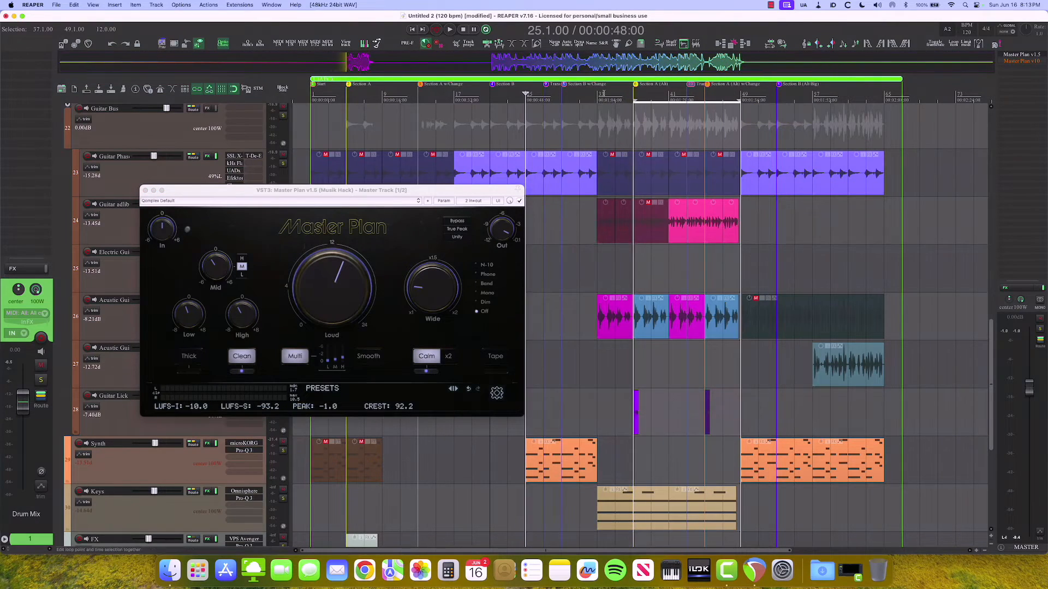
pyautogui.moveTo(633, 98); pyautogui.dragTo(597, 98)
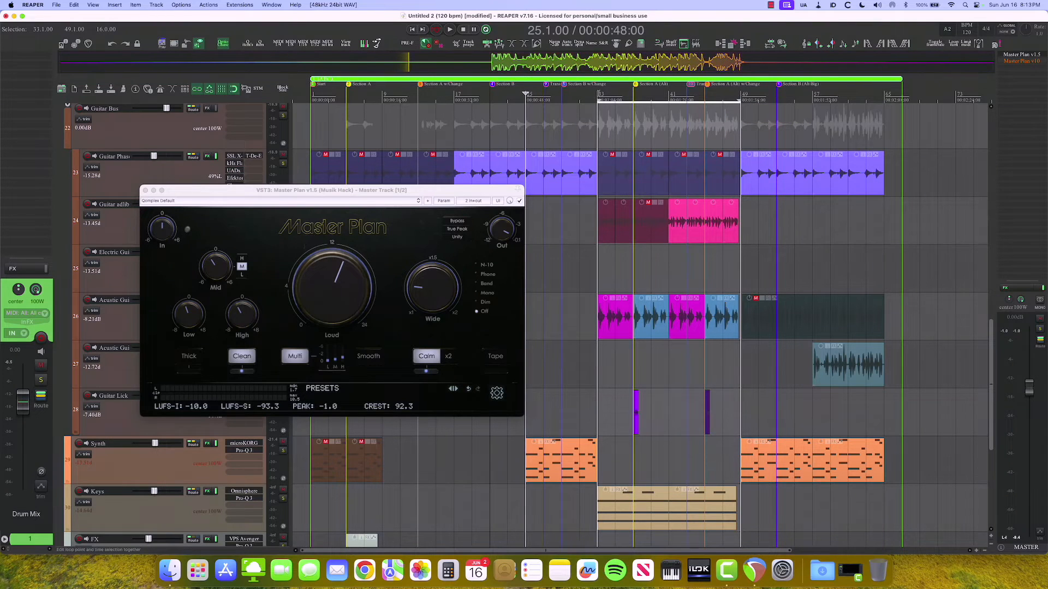
# - Audition bars 33 to 49 through Master Plan v1.5 and review its Loud, Multi, Calm and Wide settings
pyautogui.press('space')
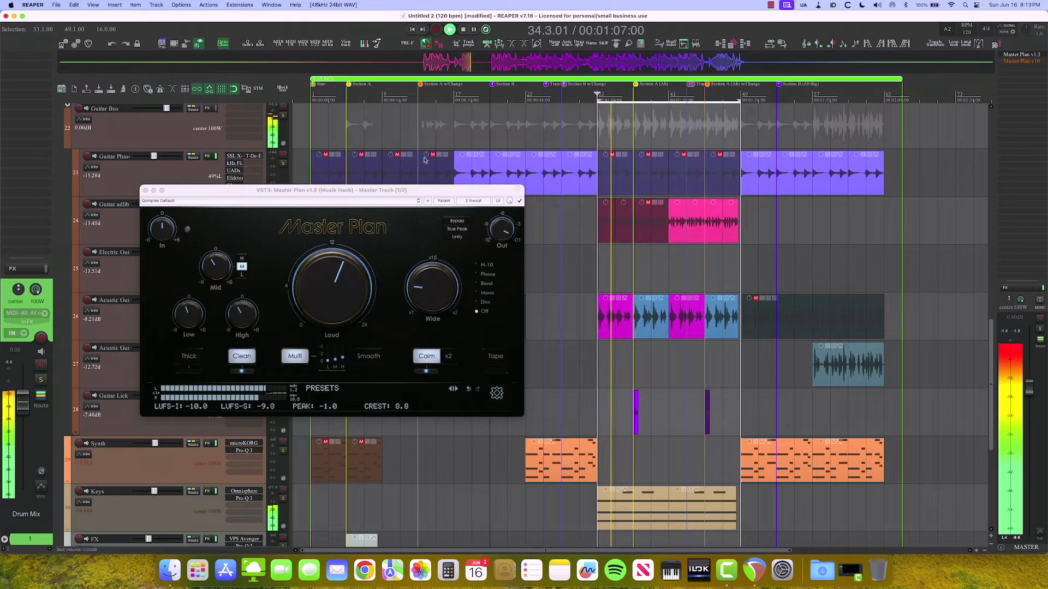
pyautogui.moveTo(397, 195); pyautogui.dragTo(448, 203)
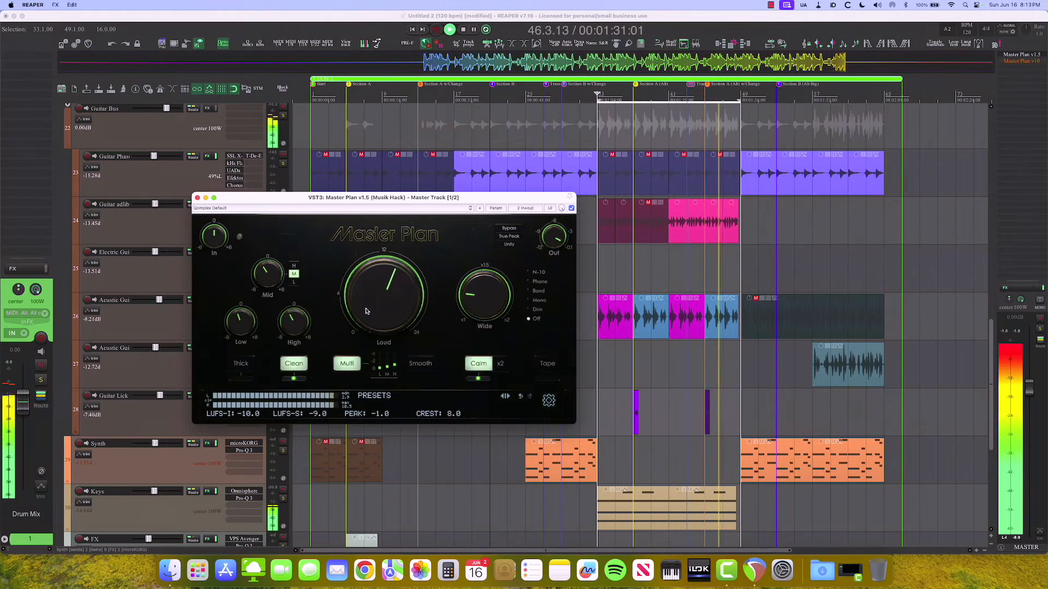
pyautogui.moveTo(367, 315)
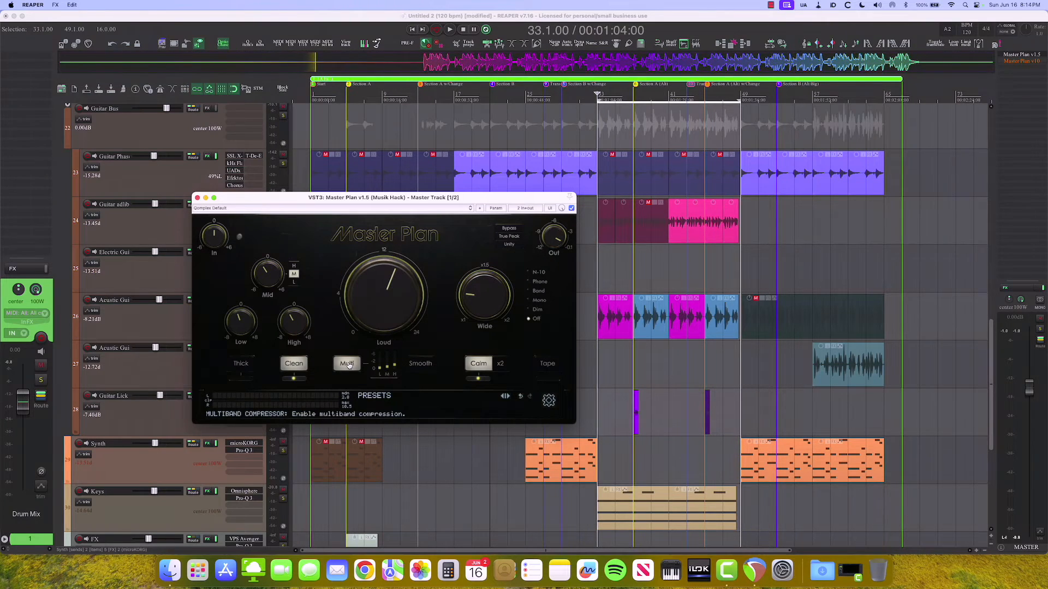
pyautogui.moveTo(395, 368)
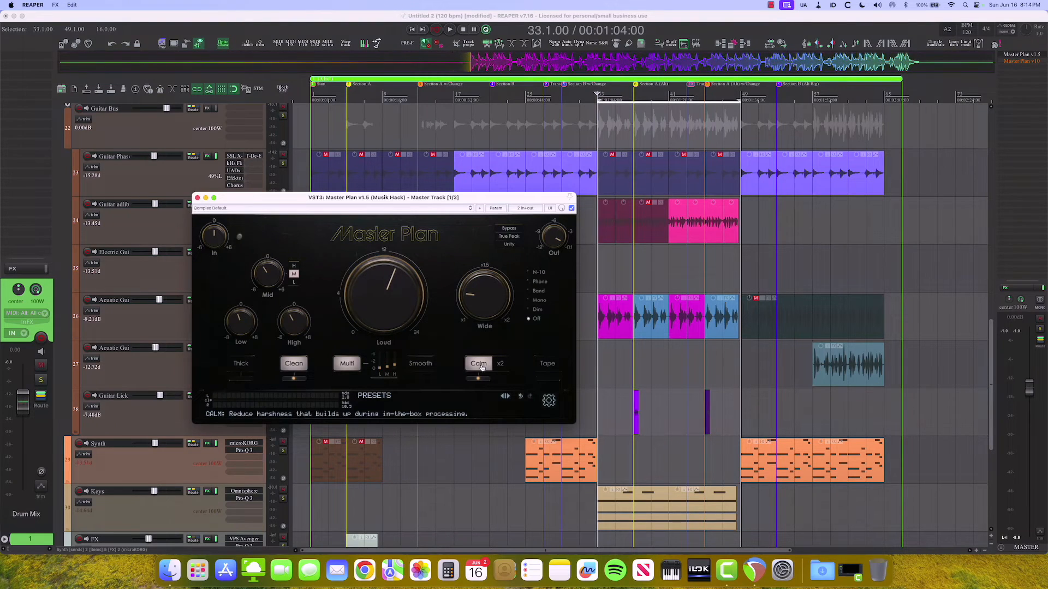
pyautogui.moveTo(481, 299)
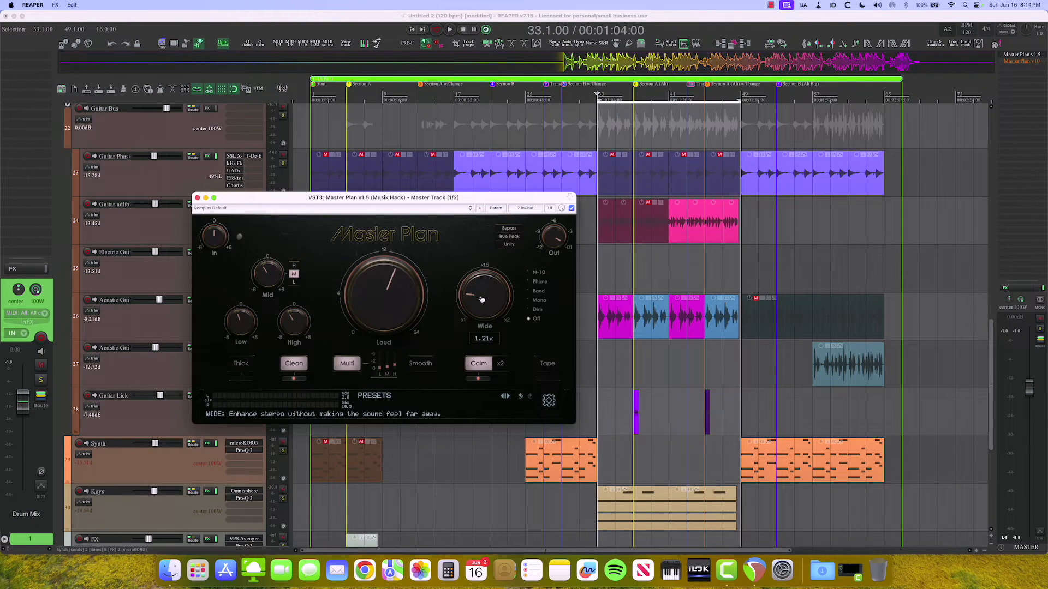
# - Widen the master with the Wide control to 1.65x during playback, and settle it at 1.41x
pyautogui.press('space')
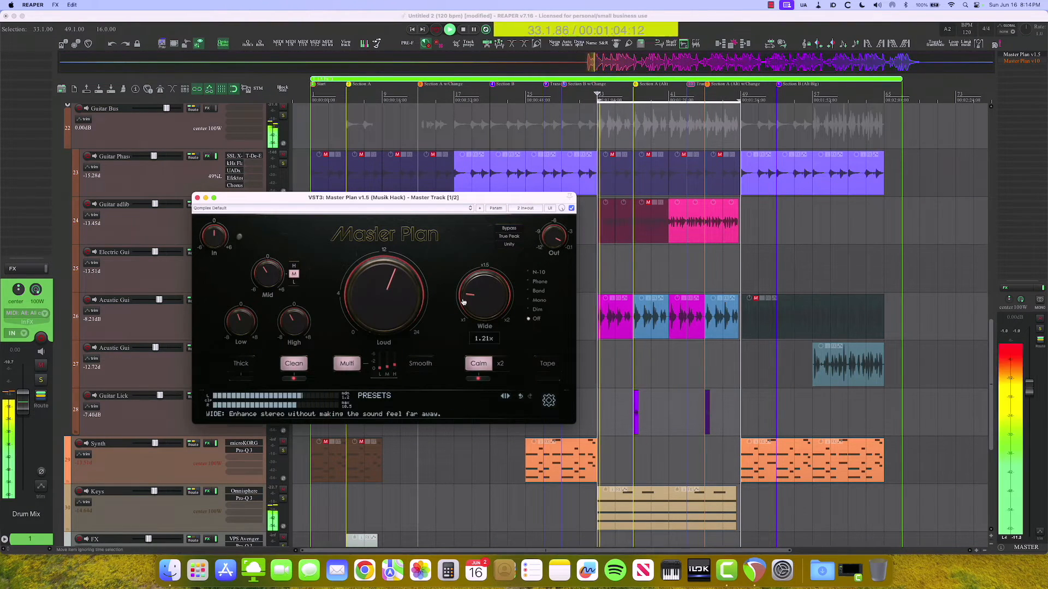
pyautogui.moveTo(474, 294)
pyautogui.mouseDown()
pyautogui.moveTo(486, 321)
pyautogui.moveTo(481, 277)
pyautogui.mouseUp()
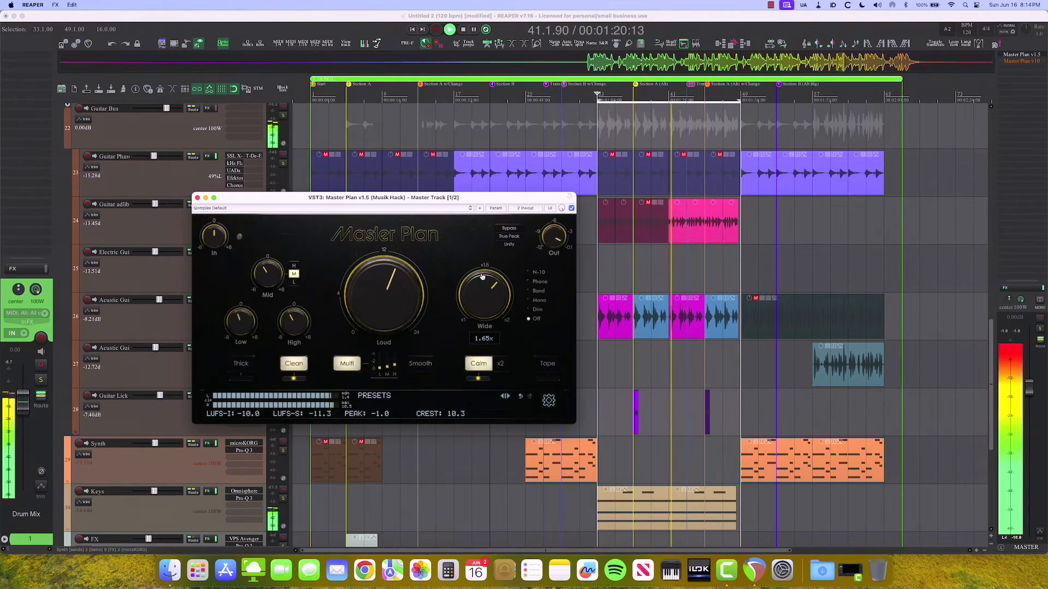
pyautogui.moveTo(482, 276); pyautogui.dragTo(480, 285)
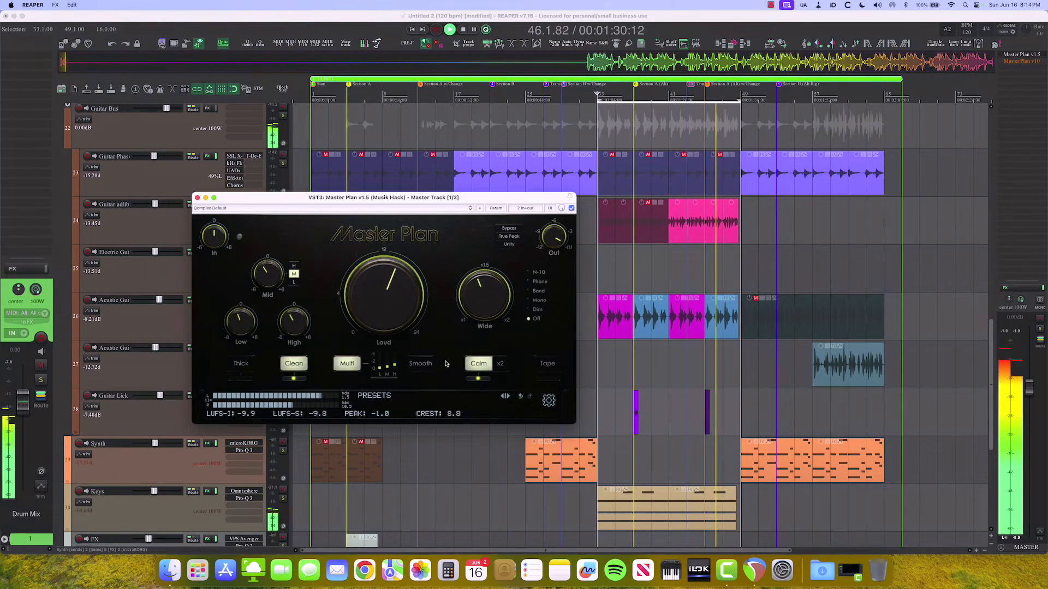
pyautogui.moveTo(482, 301); pyautogui.dragTo(482, 302)
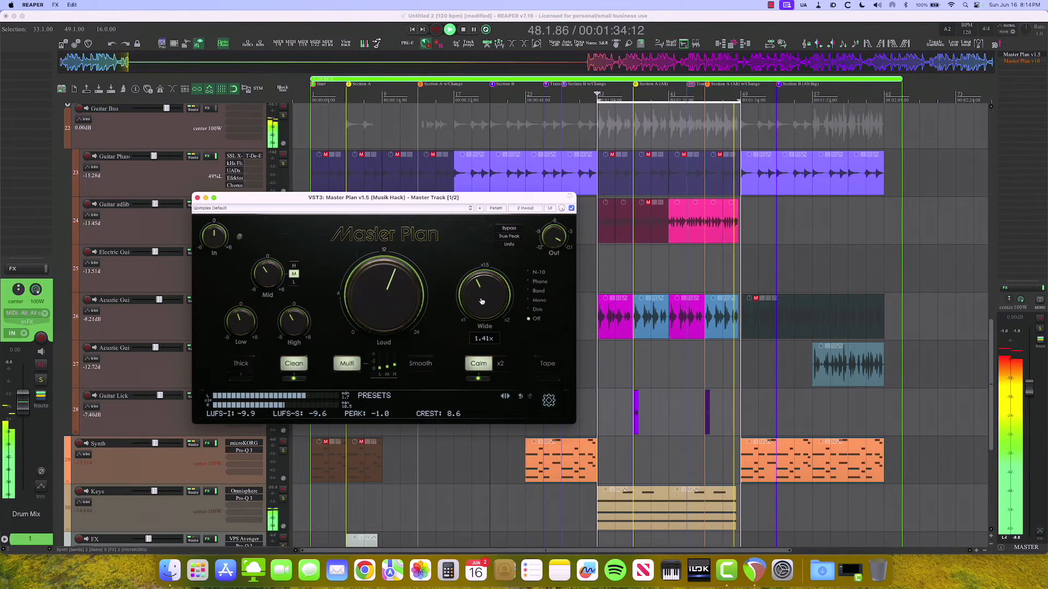
pyautogui.press('space')
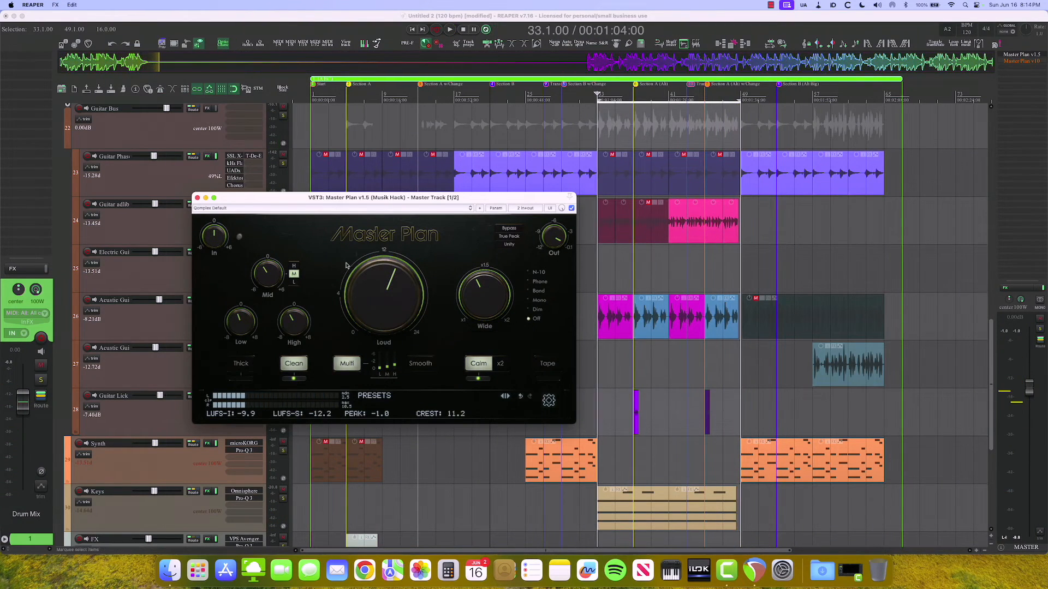
# - Open the bypassed Master Plan v10 and arrange its window beside the v1.5 window for a side-by-side comparison
pyautogui.moveTo(377, 198); pyautogui.dragTo(534, 201)
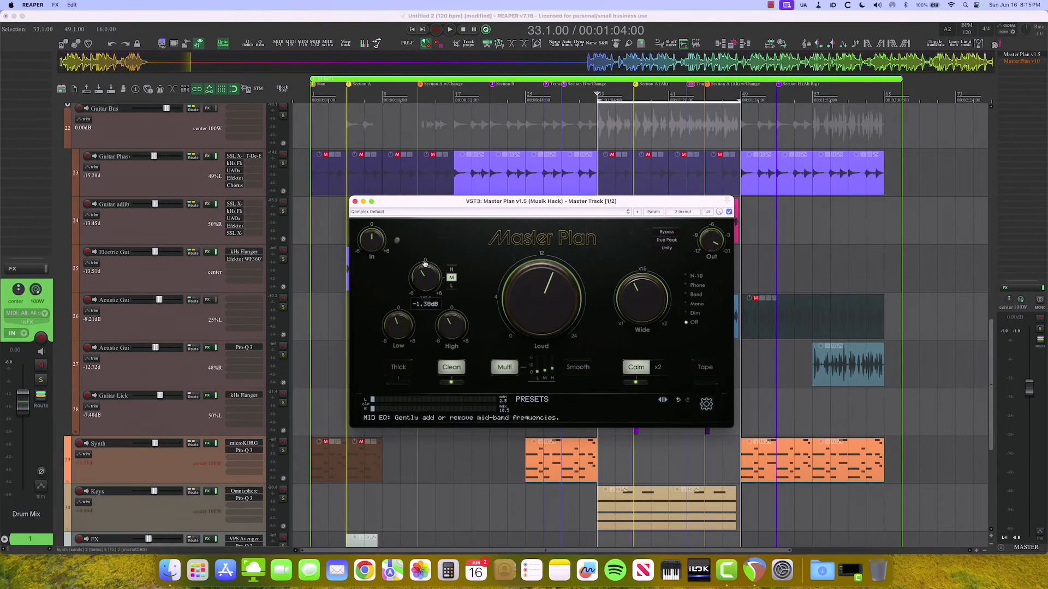
pyautogui.moveTo(620, 202); pyautogui.dragTo(561, 189)
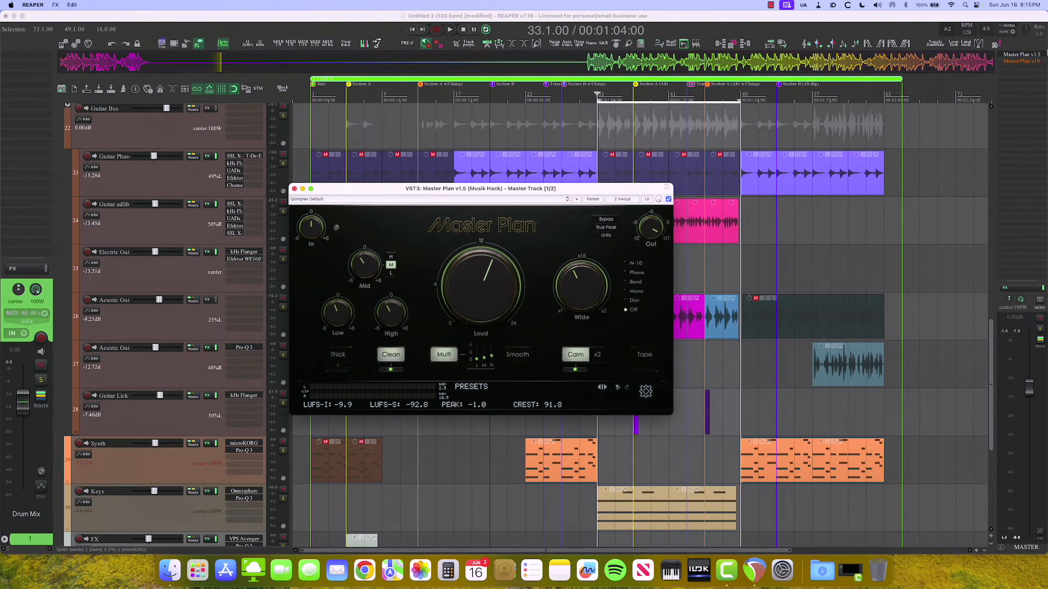
pyautogui.click(1015, 61)
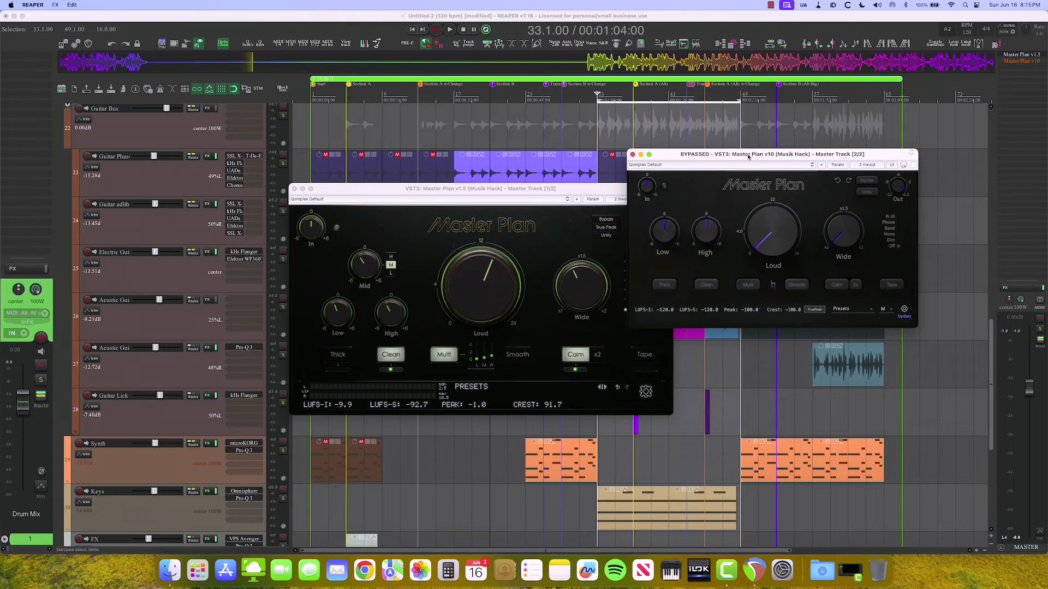
pyautogui.moveTo(748, 155); pyautogui.dragTo(804, 223)
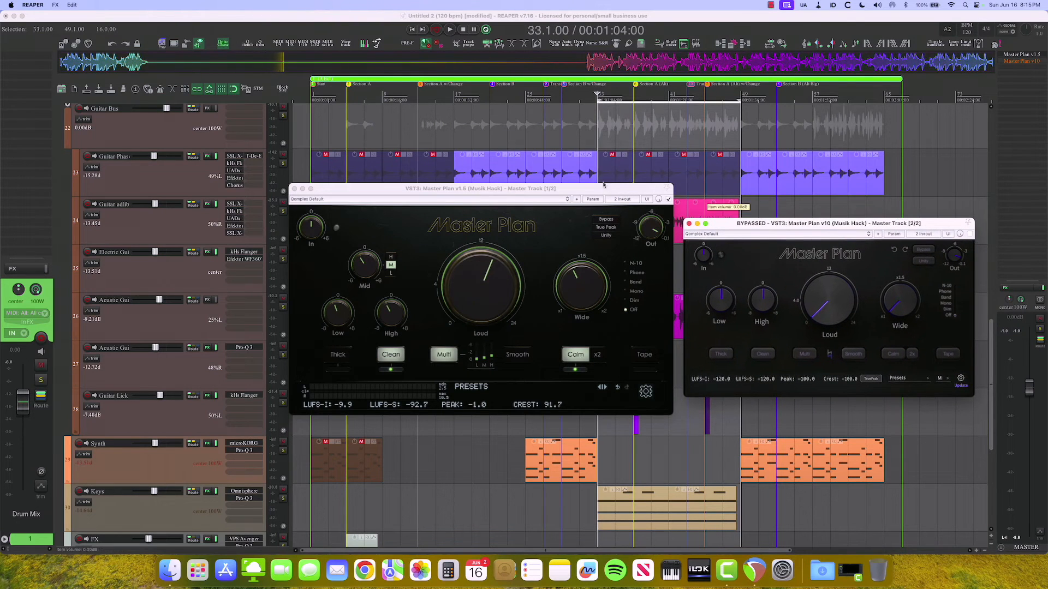
pyautogui.moveTo(593, 192); pyautogui.dragTo(594, 186)
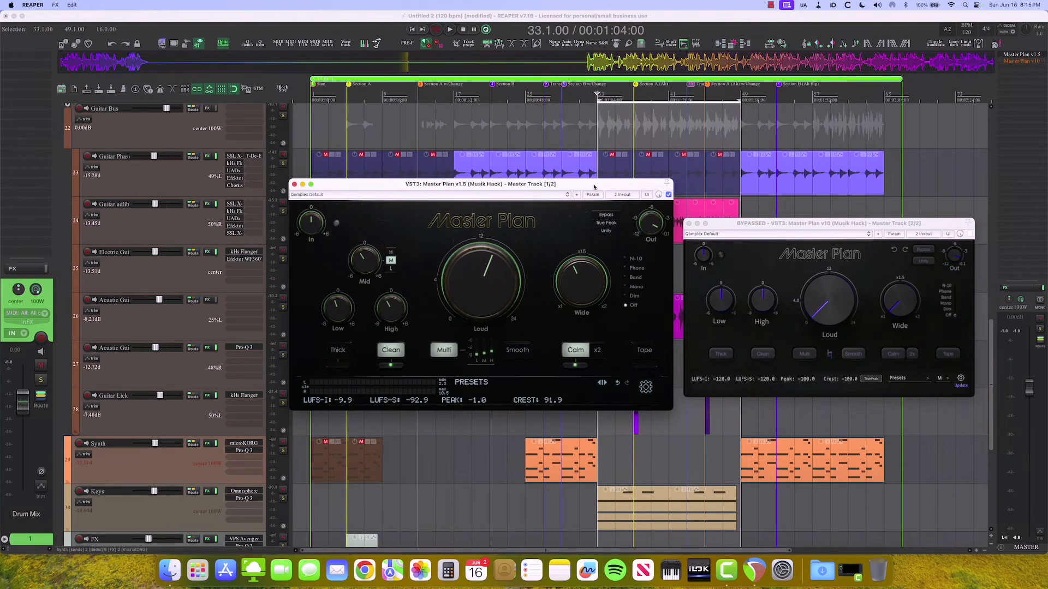
pyautogui.moveTo(789, 224); pyautogui.dragTo(785, 219)
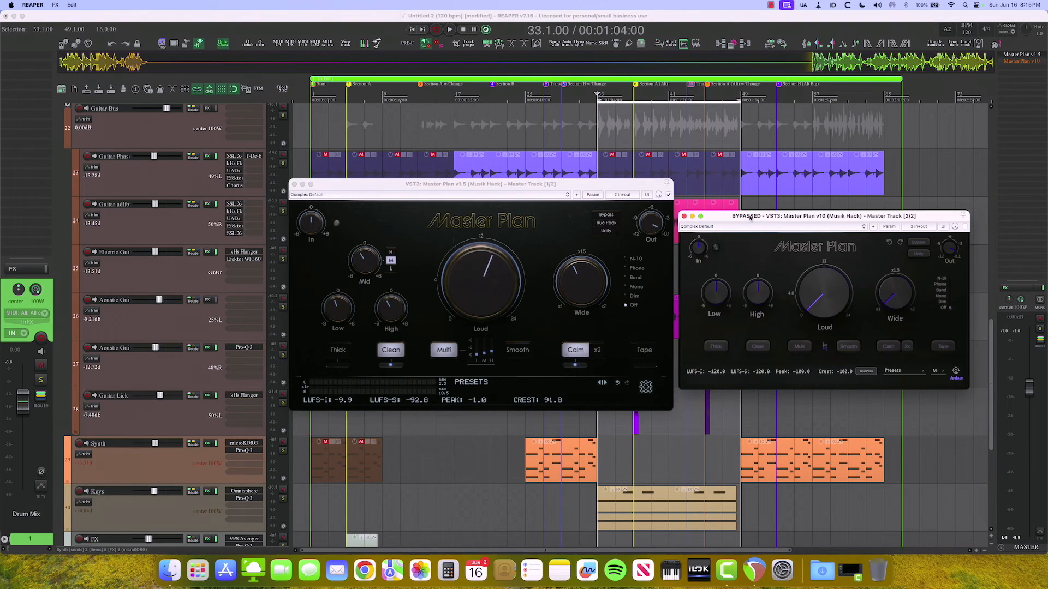
pyautogui.moveTo(742, 220); pyautogui.dragTo(741, 220)
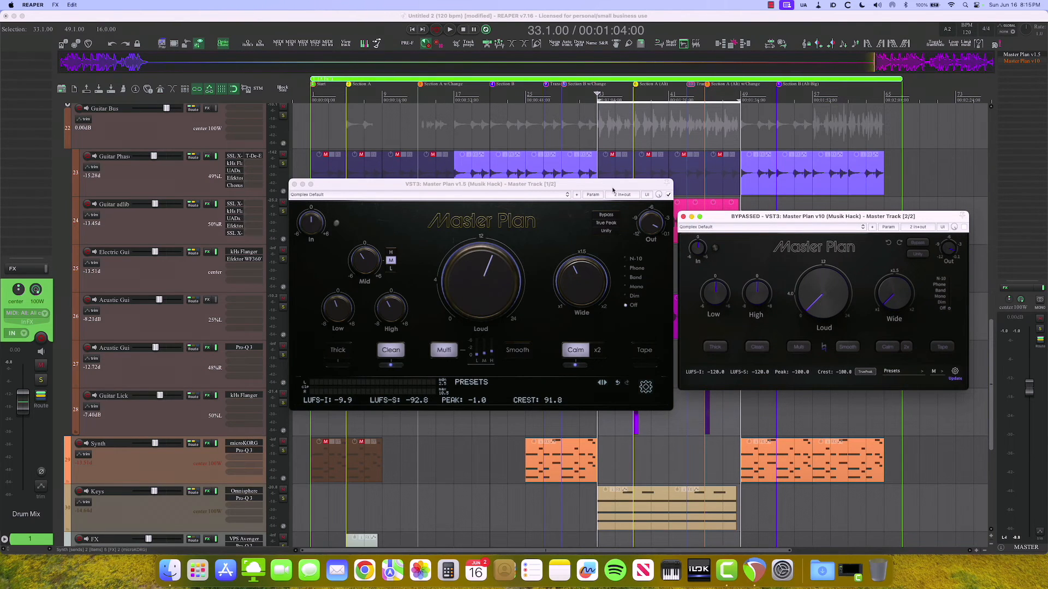
pyautogui.moveTo(601, 187); pyautogui.dragTo(604, 185)
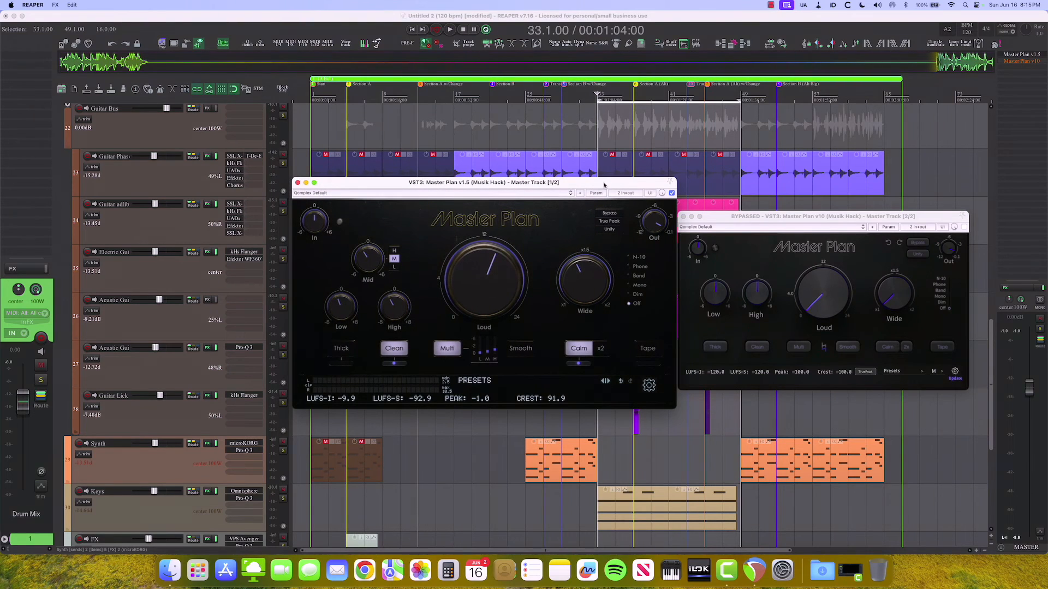